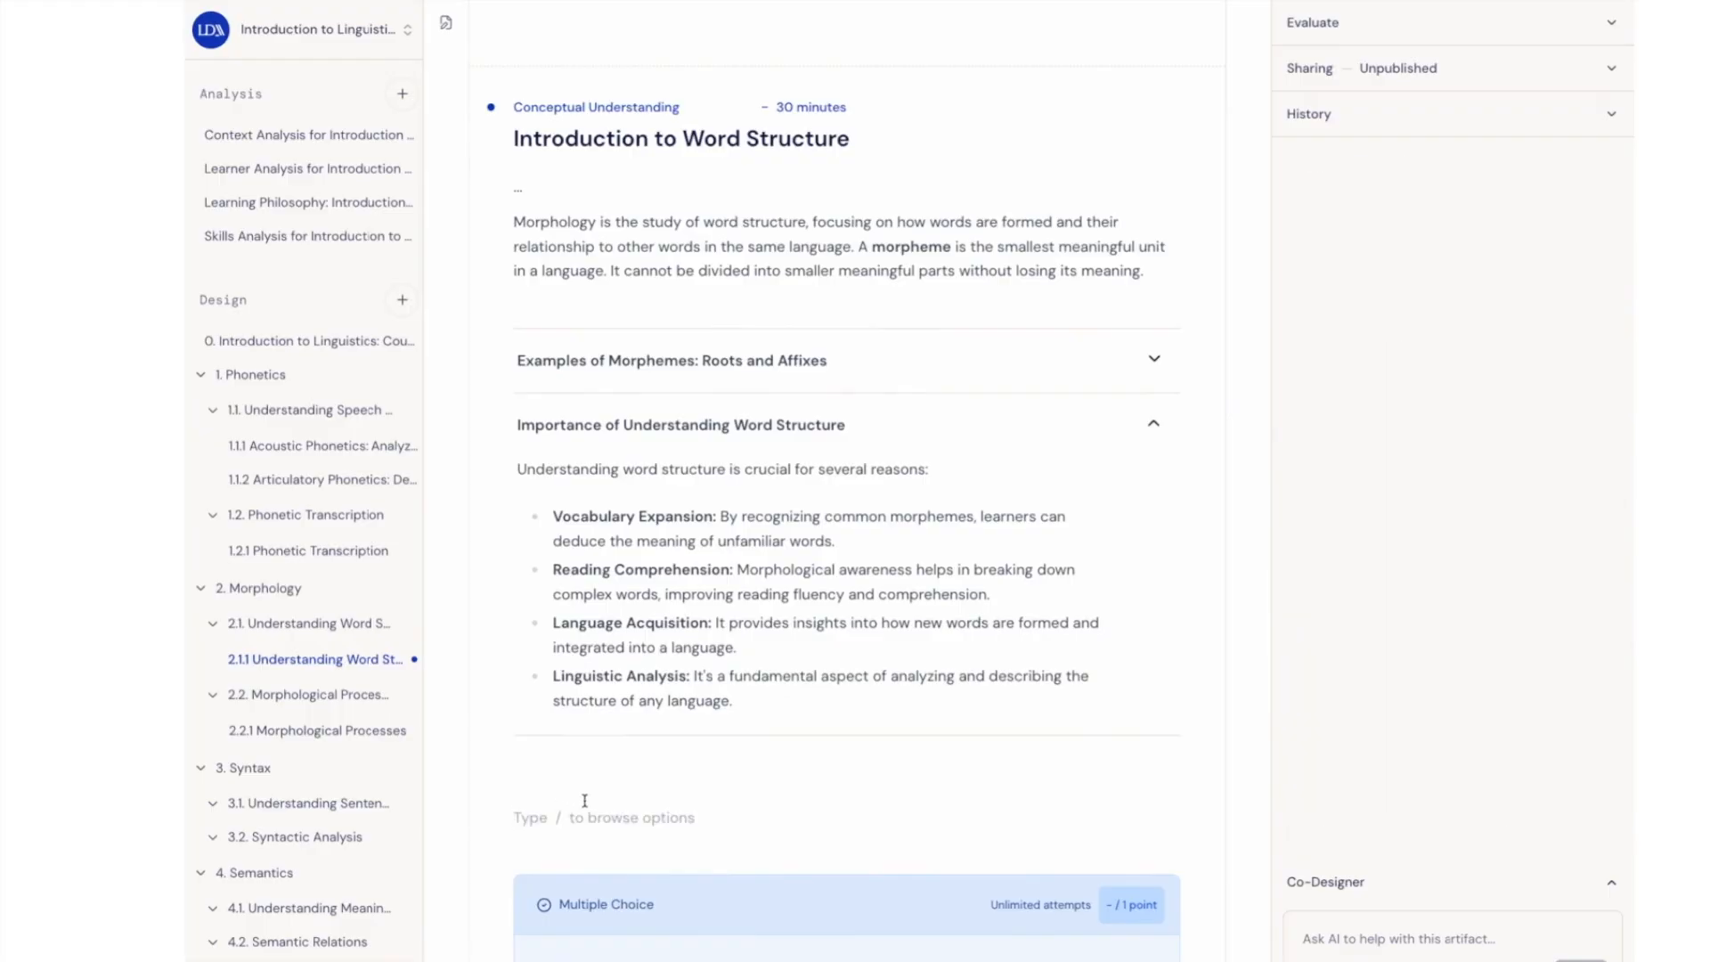
Insert a multiple-choice item below the Importance of Understanding Word Structure section.
text(/)
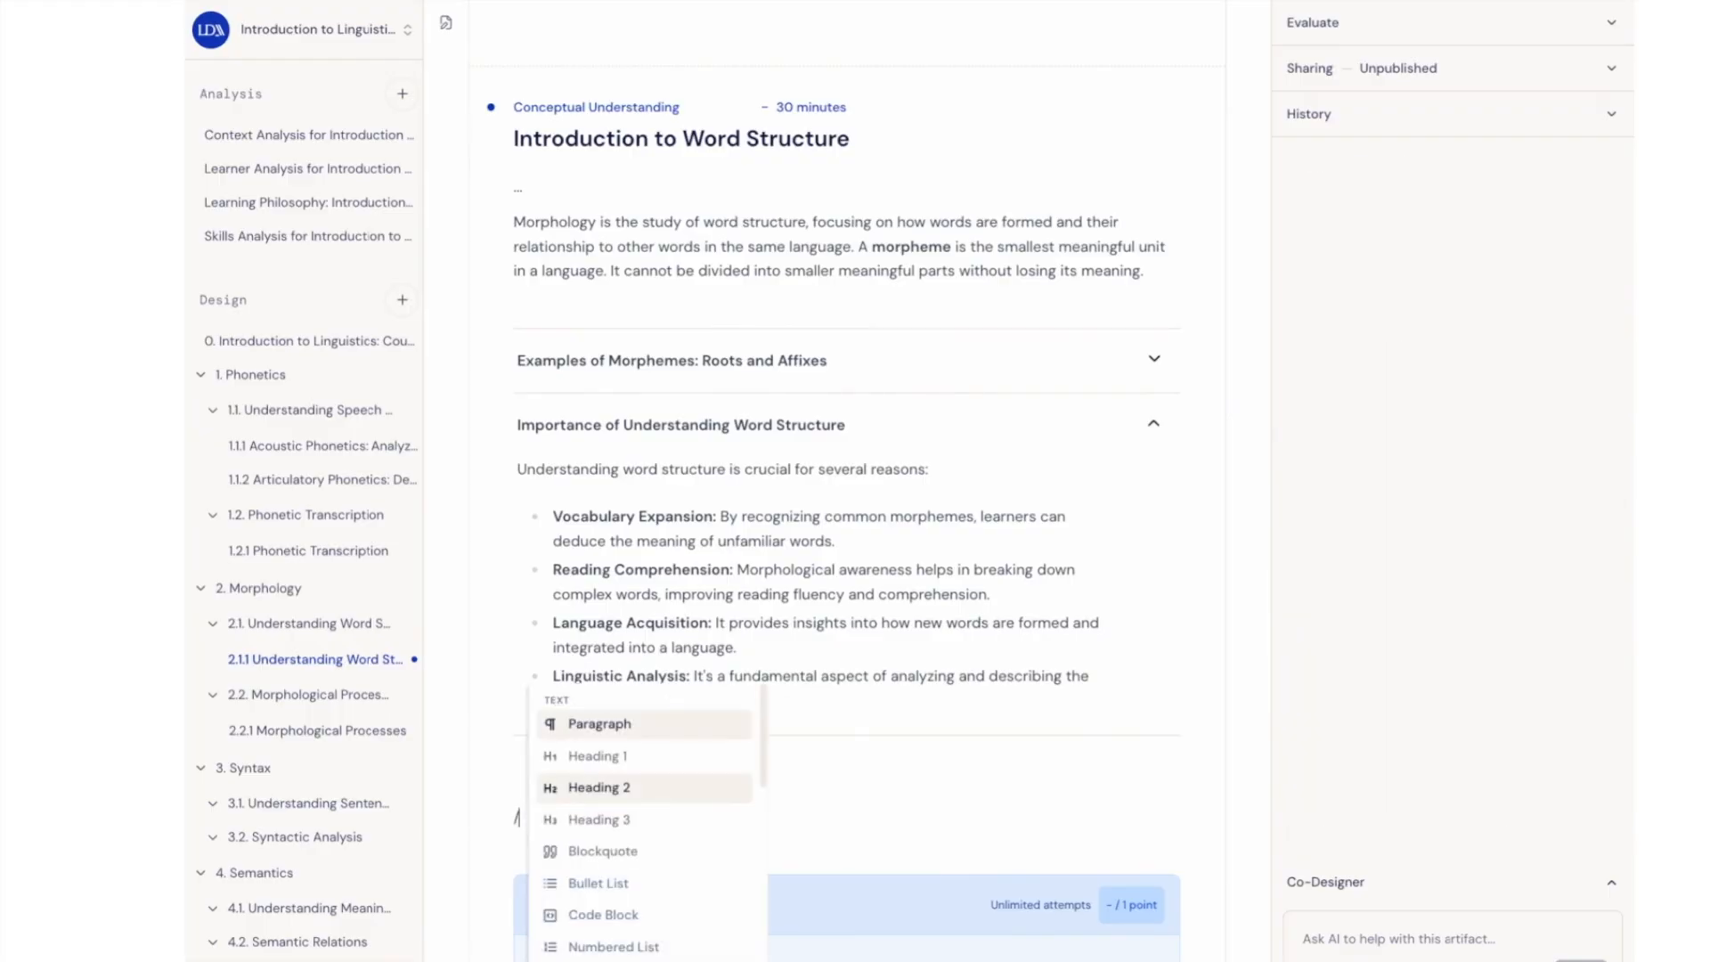
text(m)
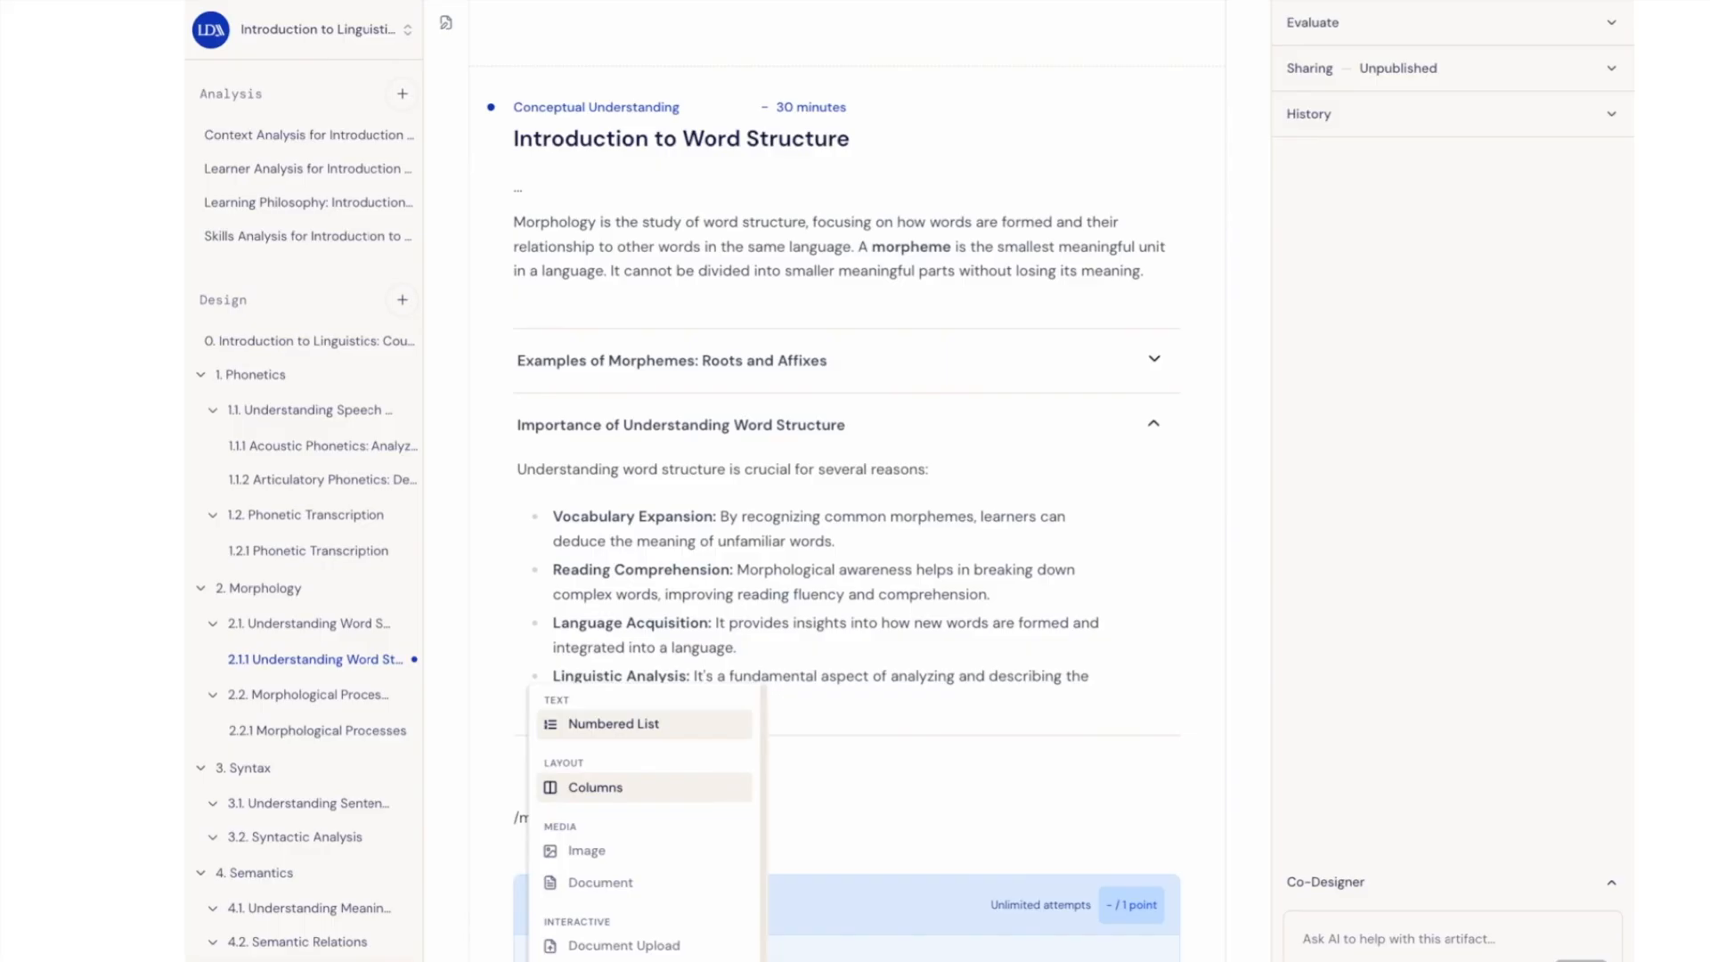
text(u)
key(Return)
scroll(701, 866, down, 4)
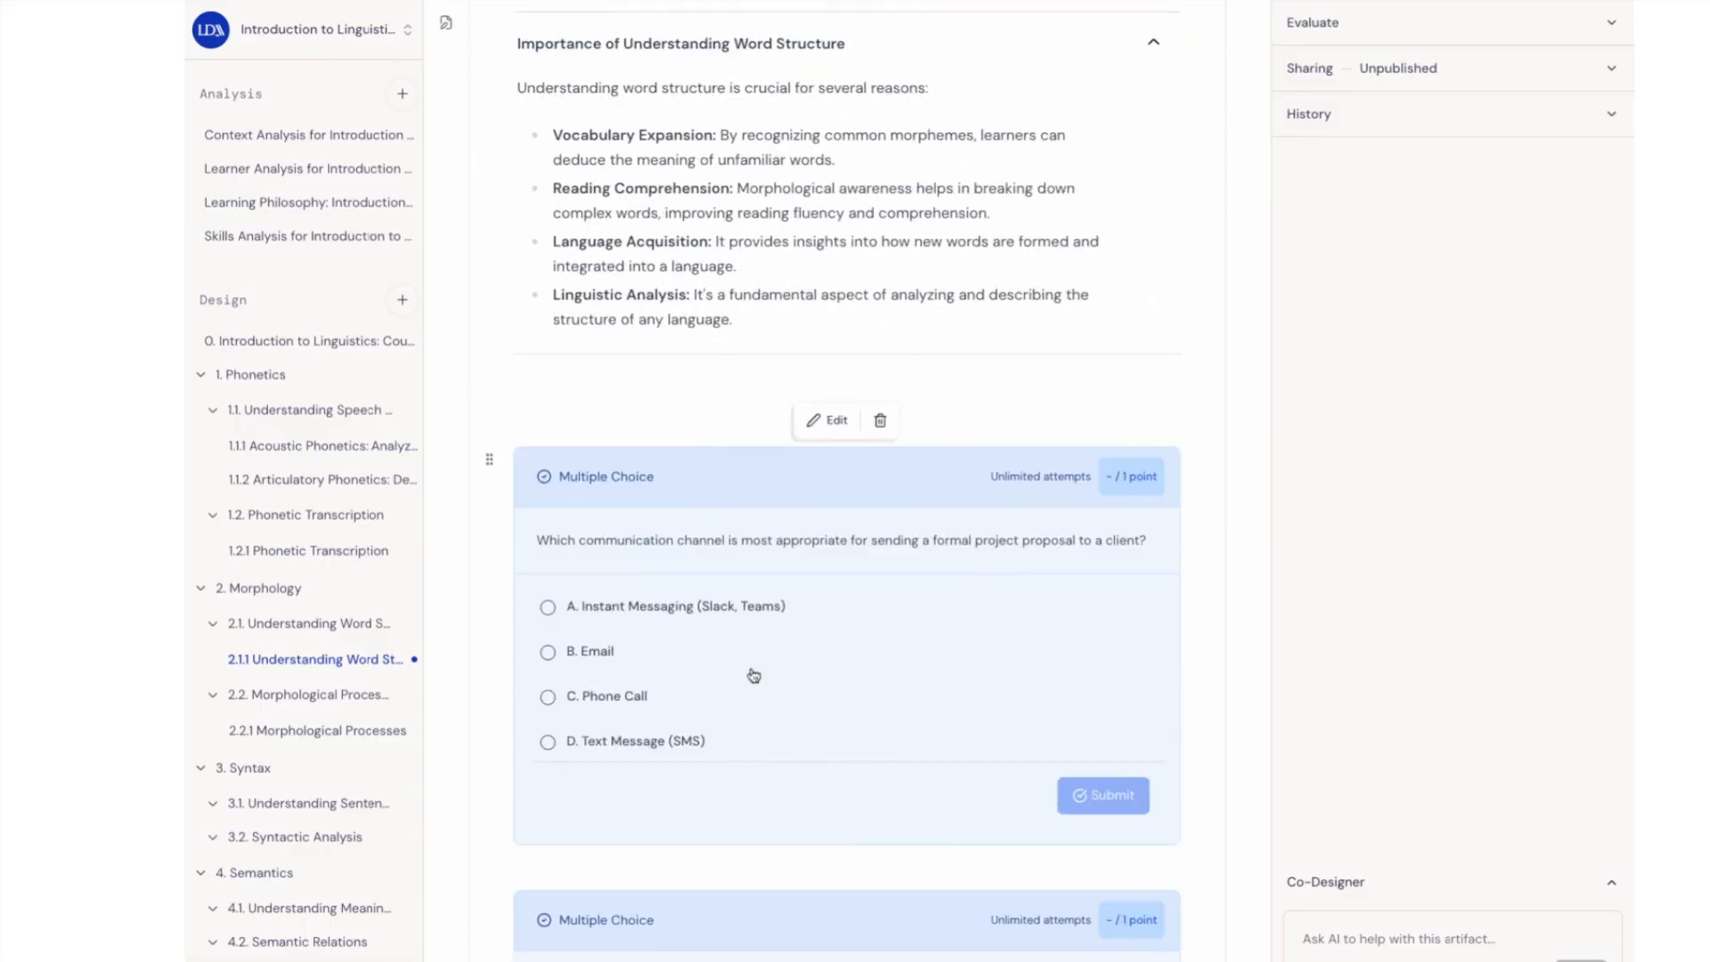
Set the inserted item's question to "What is the smallest meaningful unit in a language?" with answers Phoneme, Morpheme, Syntax and Semantics.
click(826, 419)
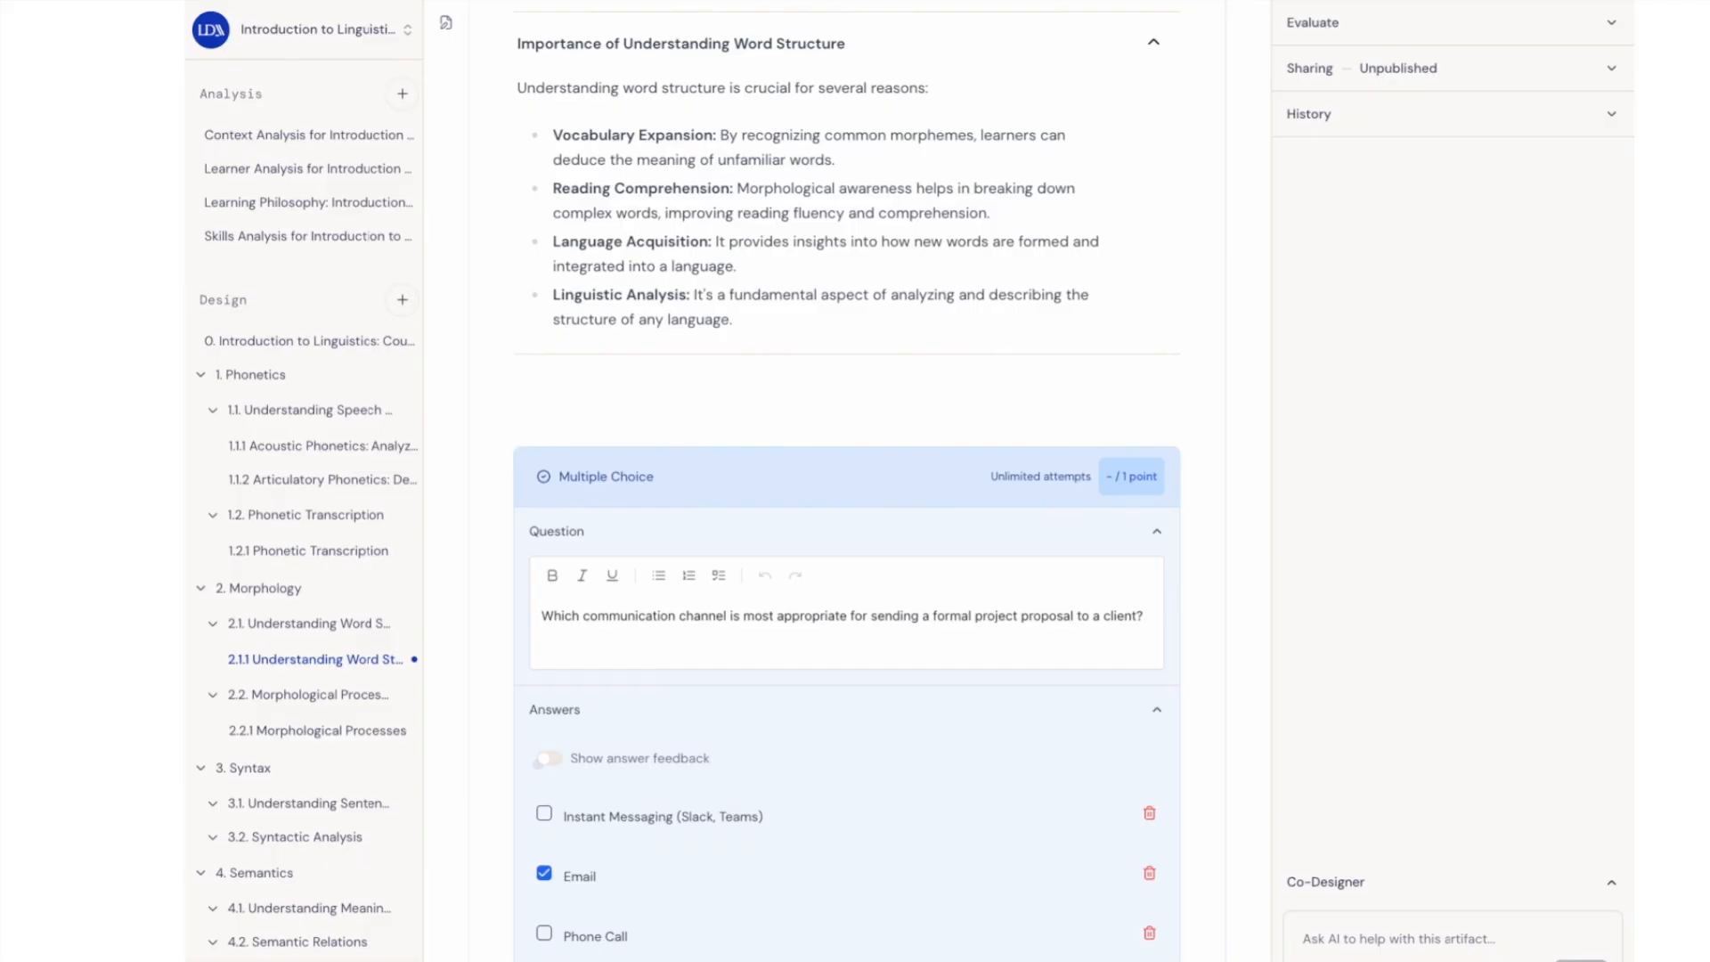
triple_click(1108, 617)
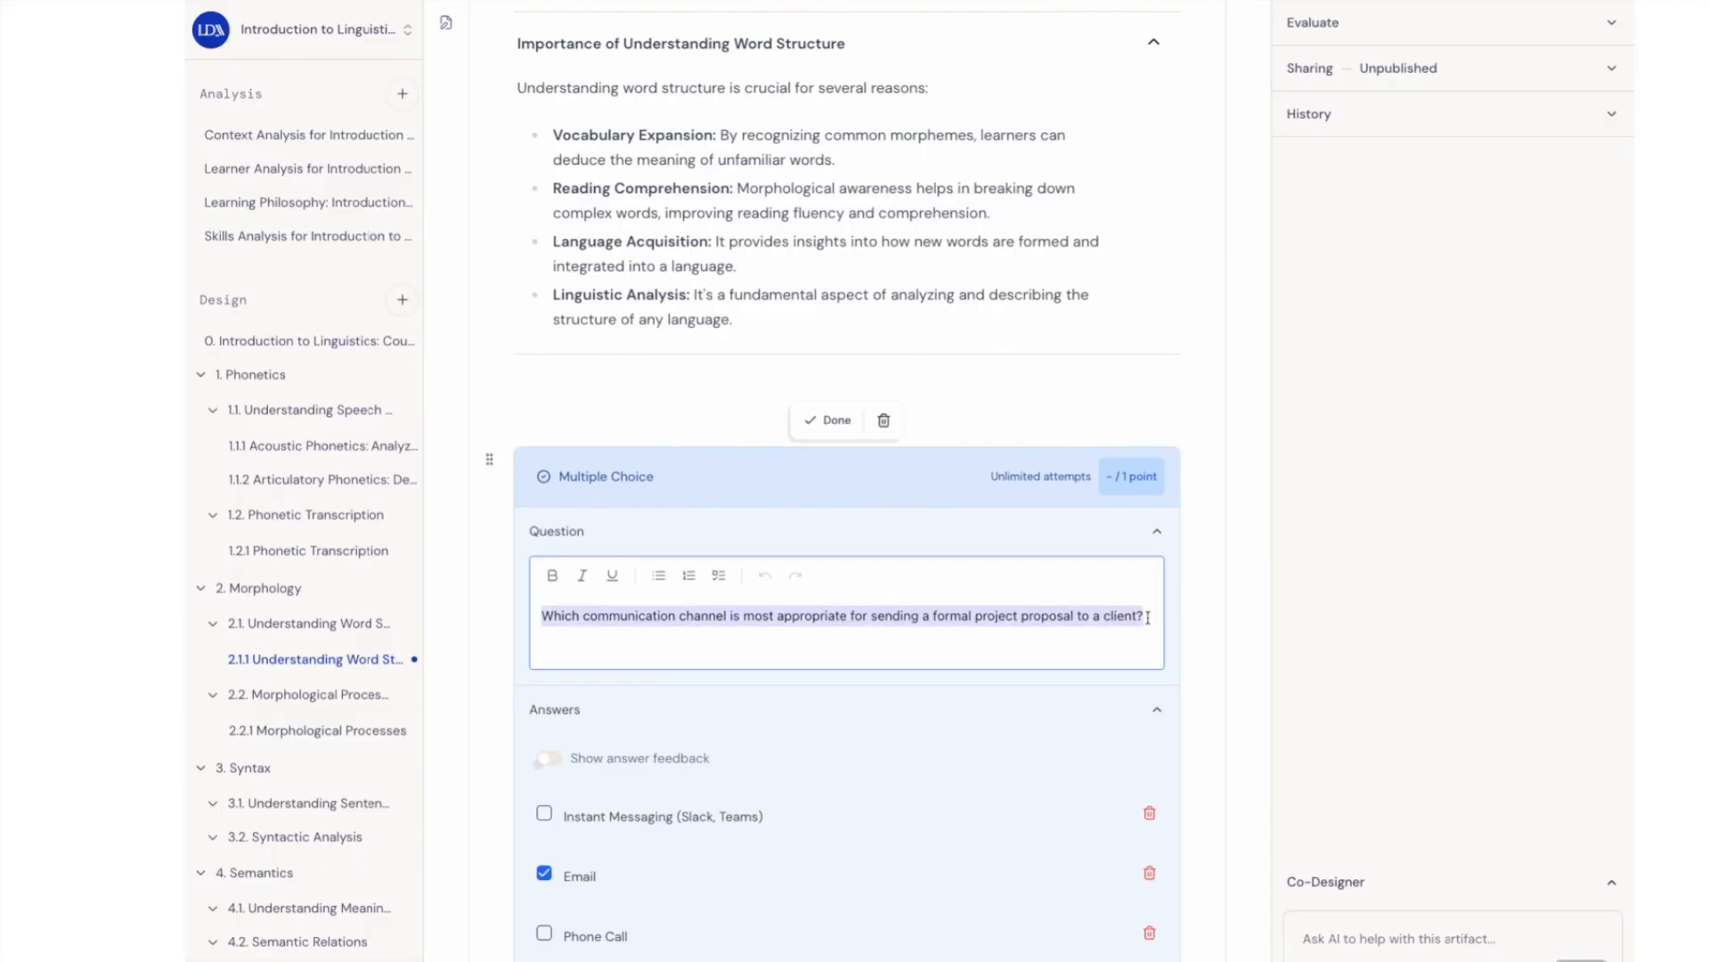
text(What is the smallest meaningful unit in a language?)
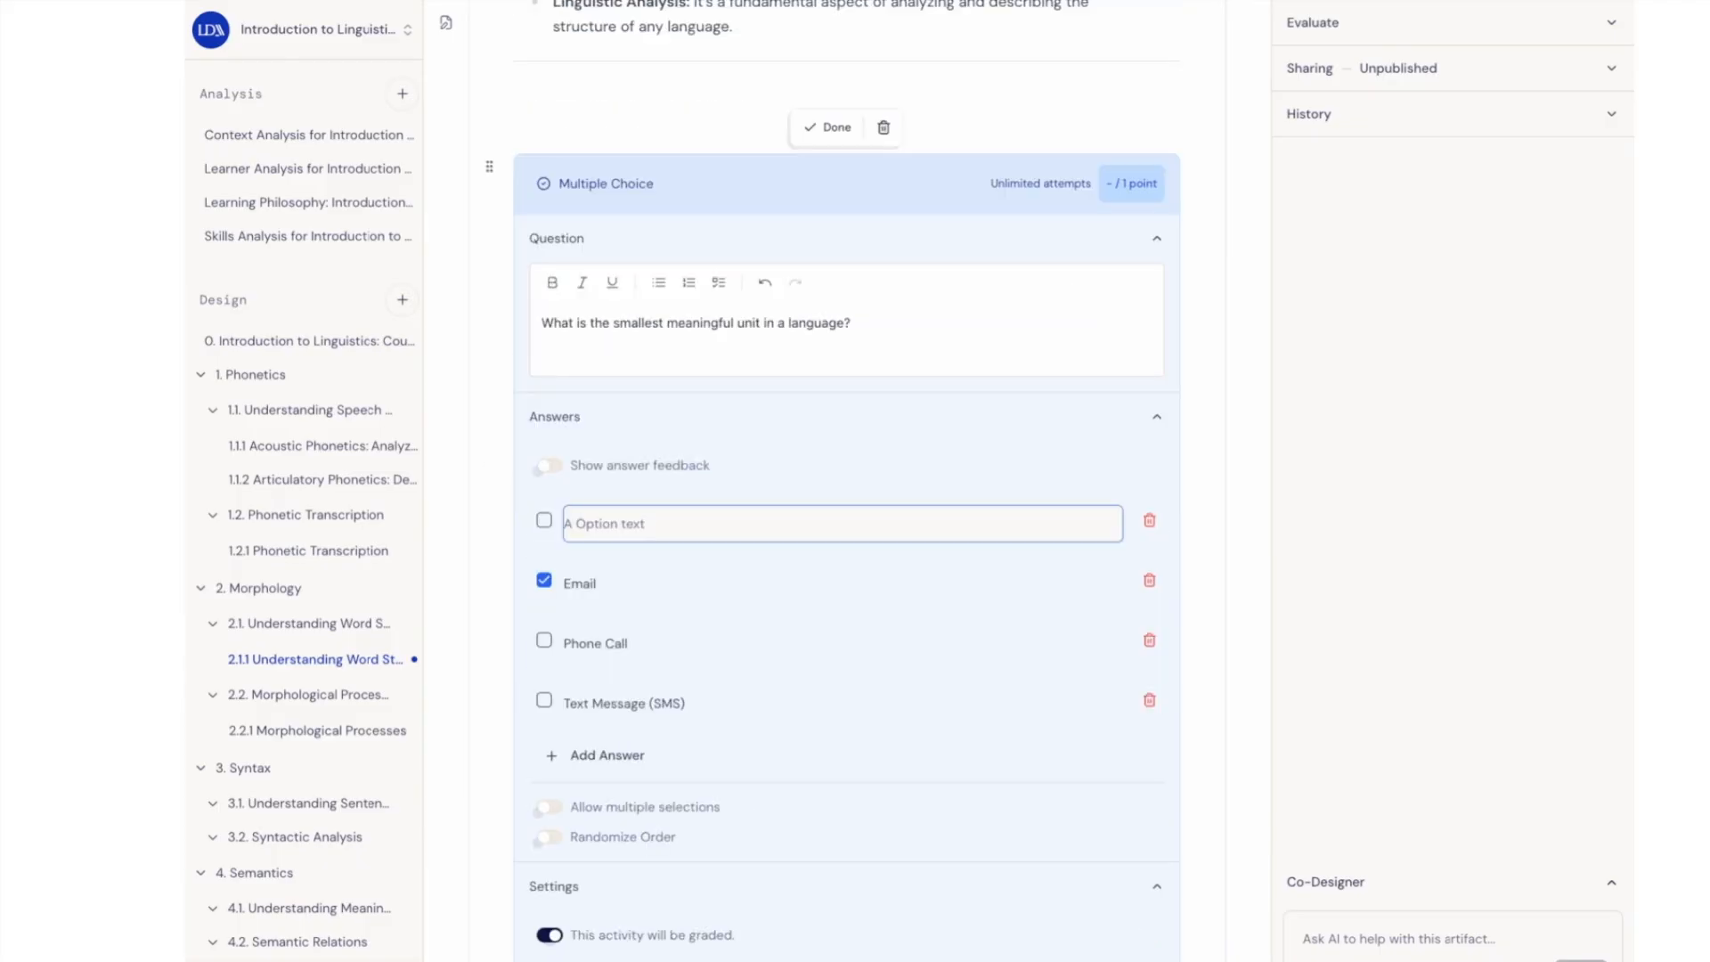
text(Phoneme)
key(Escape)
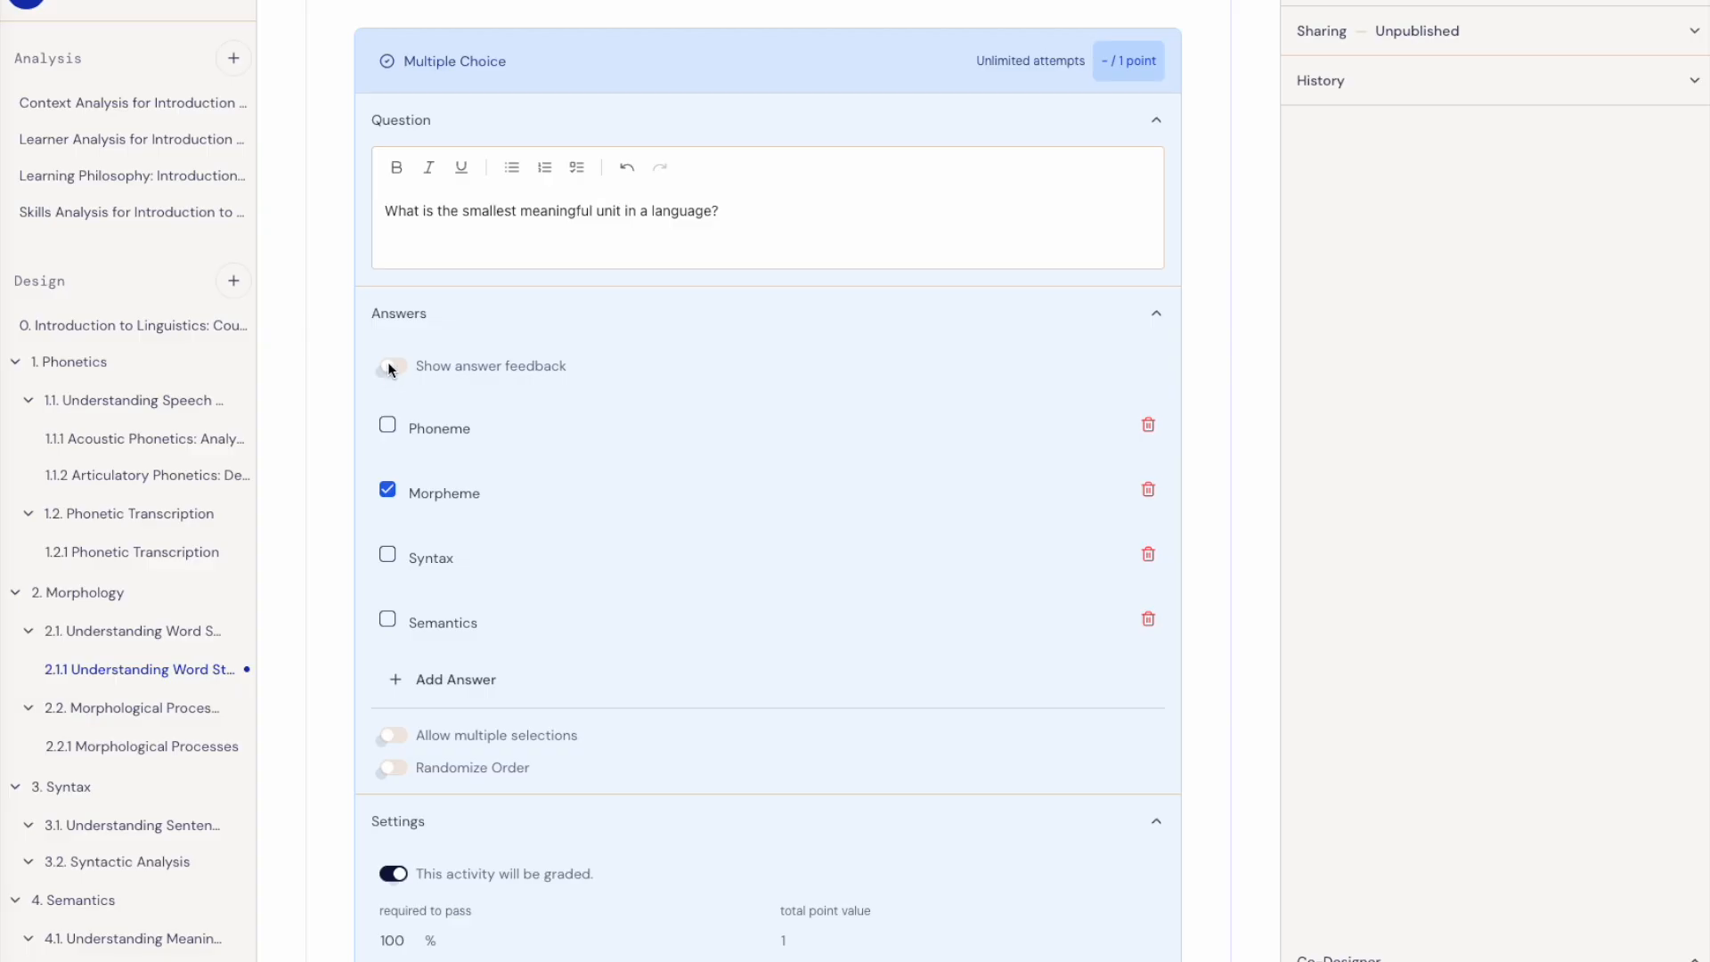
Show answer feedback and set Phoneme's to "A phoneme is the smallest unit of sound in a language, but it does not necessarily carry meaning on its own.".
click(389, 365)
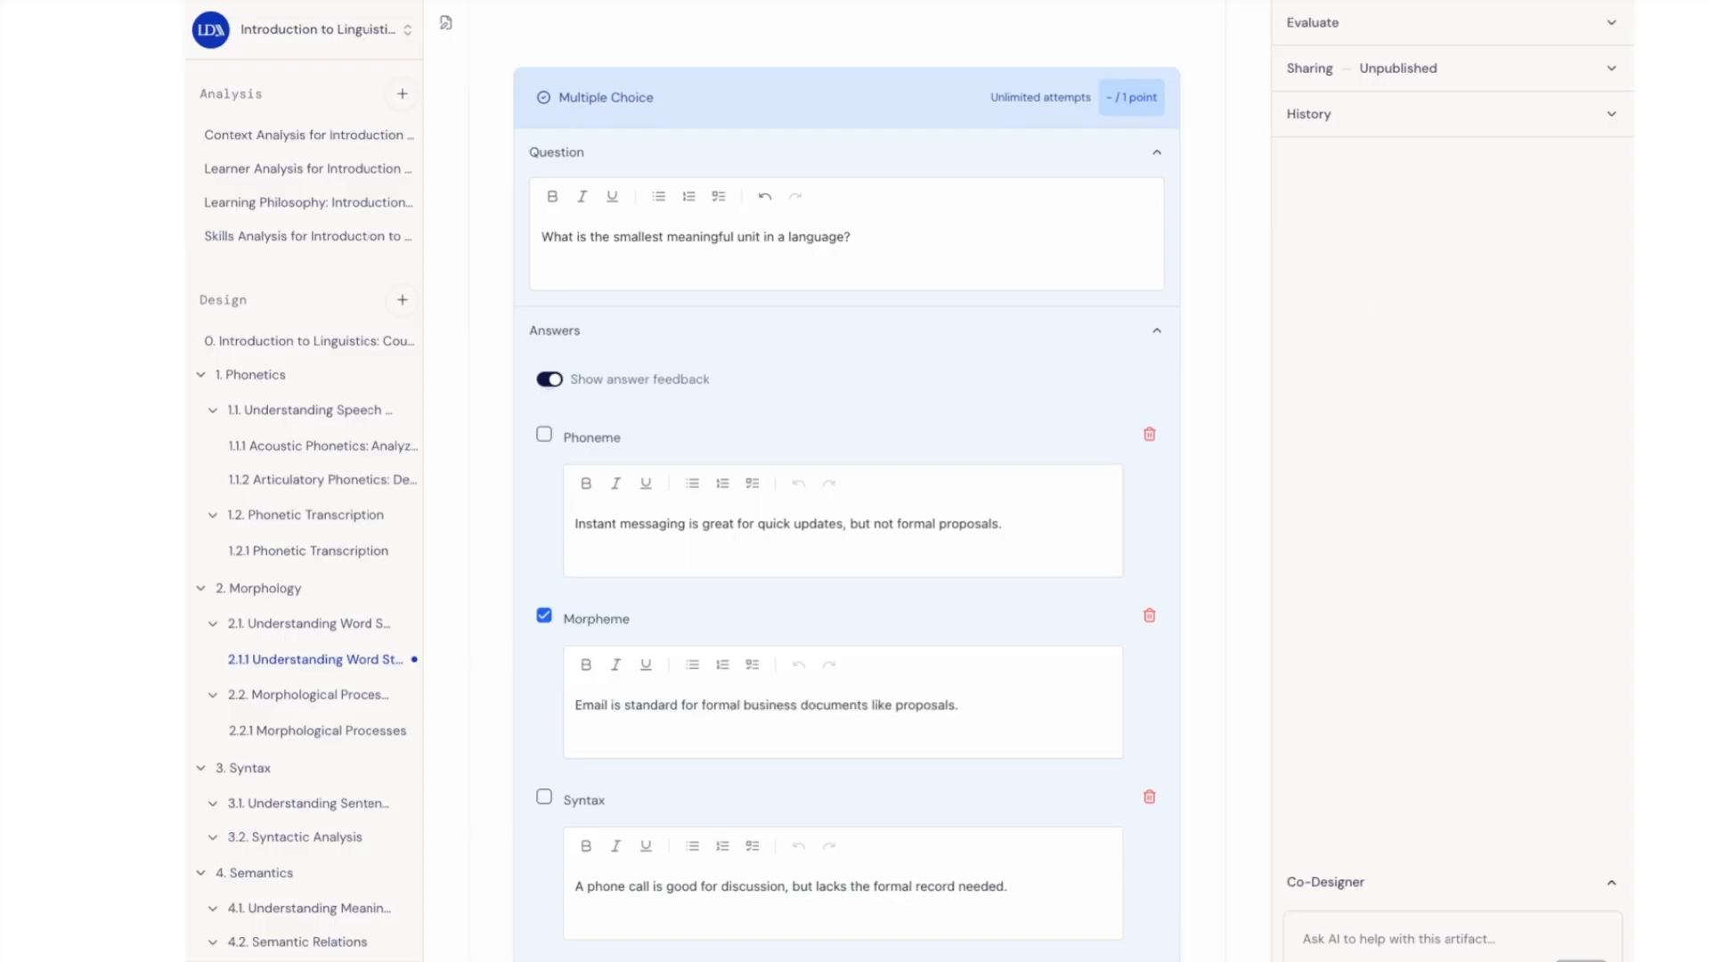
click(927, 526)
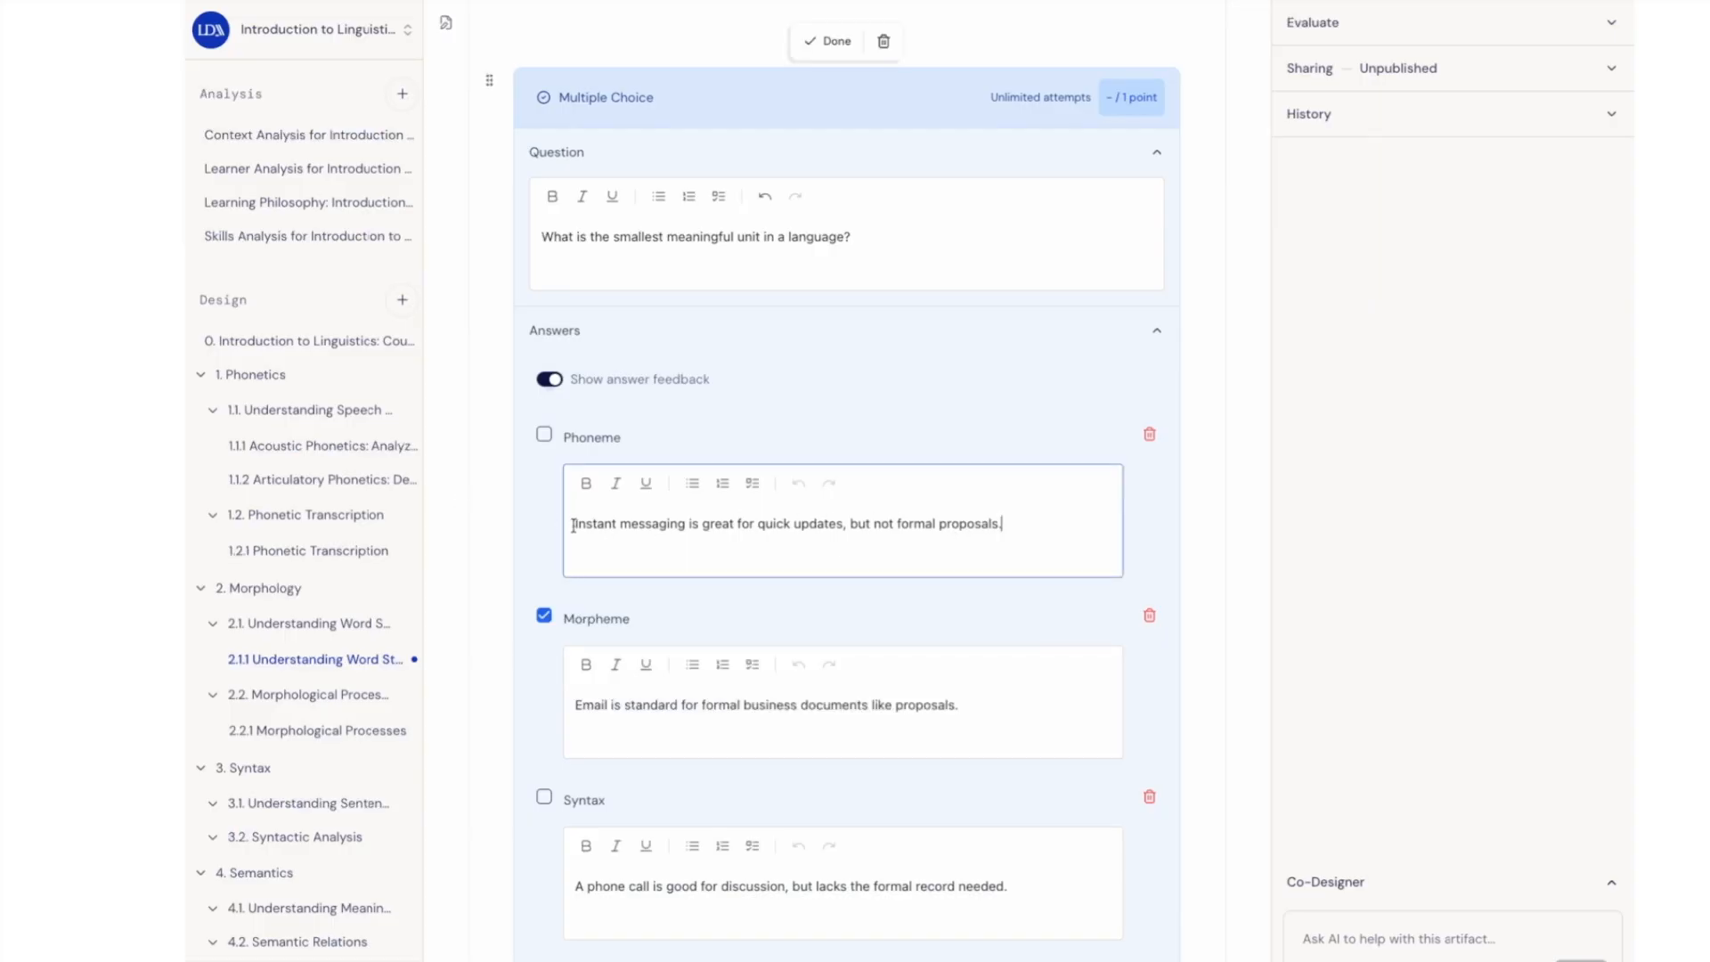
drag(572, 526, 774, 558)
text(A phoneme is the smallest unit of sound in a language, but it does not necessarily carry meaning on its own.)
Give Morpheme feedback "Correct! A morpheme is the smallest meaningful unit in a language." and Syntax "Syntax is the study of sentence structure, not the smallest meaningful unit.".
triple_click(985, 713)
key(ctrl+v)
scroll(984, 713, down, 4)
triple_click(775, 580)
key(ctrl+v)
Set Semantics' feedback to "Semantics is the study of meaning in language, but it refers to the meaning itself, not the smallest unit that carries meaning.".
triple_click(626, 718)
text(Semantics is the study of meaning in language, but it refers to the meaning itself, not the smallest unit carrying meaning.)
scroll(656, 530, up, 4)
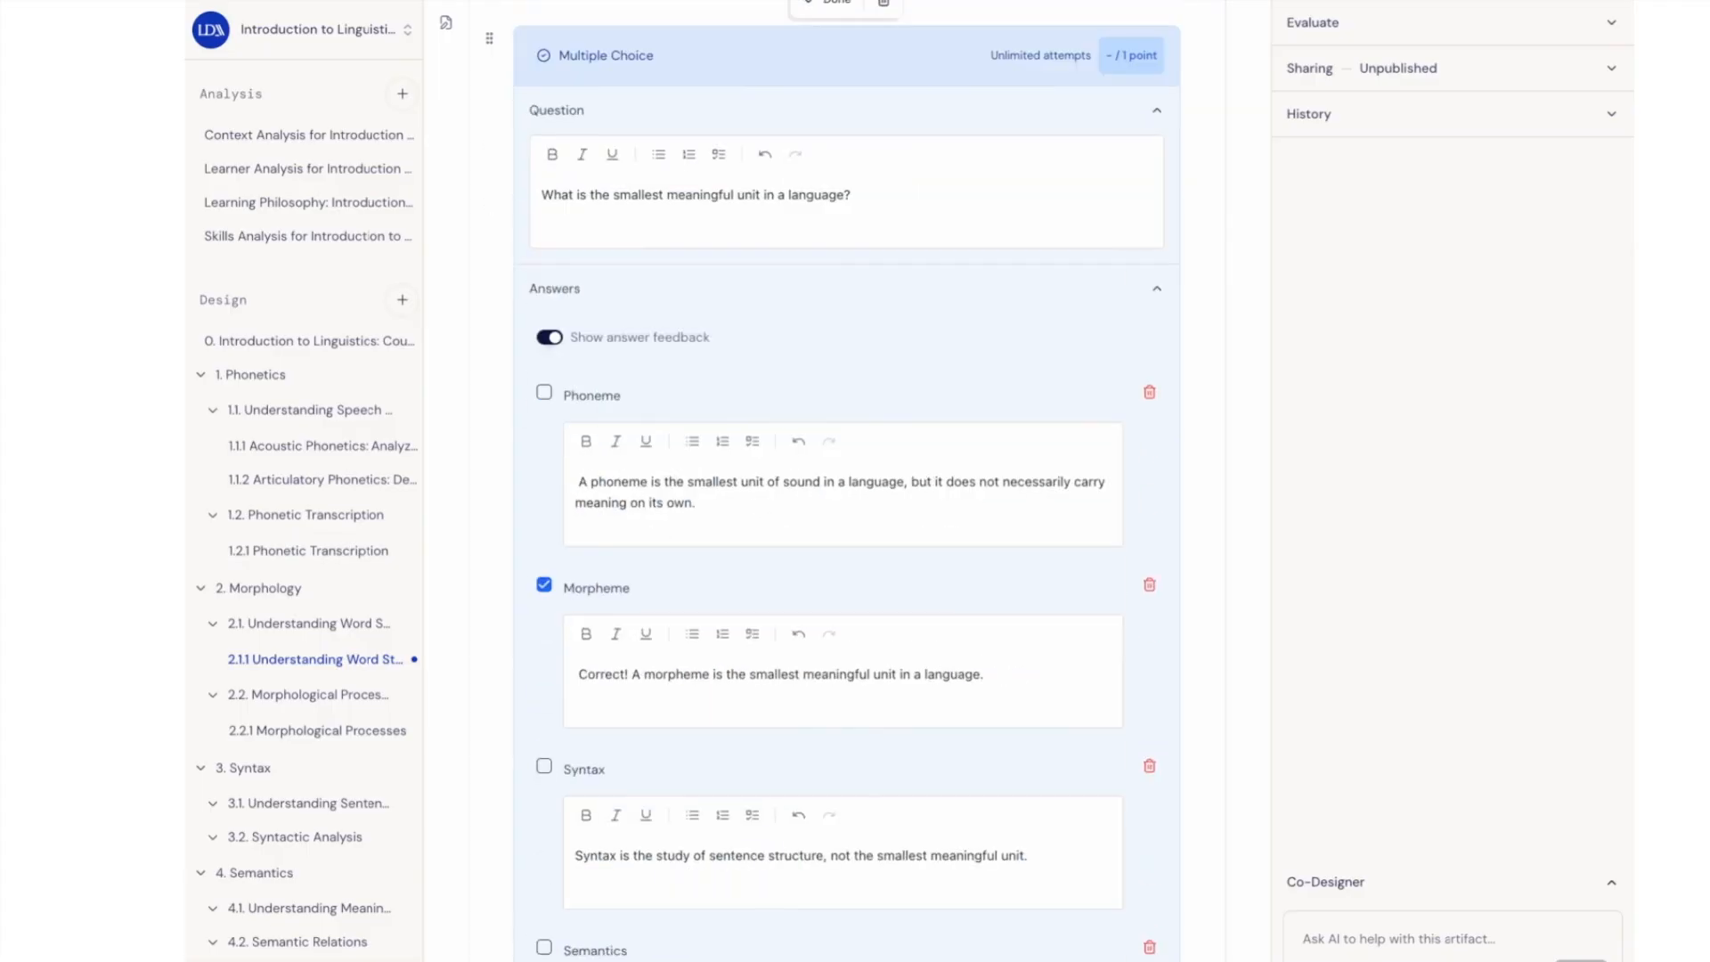
scroll(846, 535, down, 2)
click(802, 935)
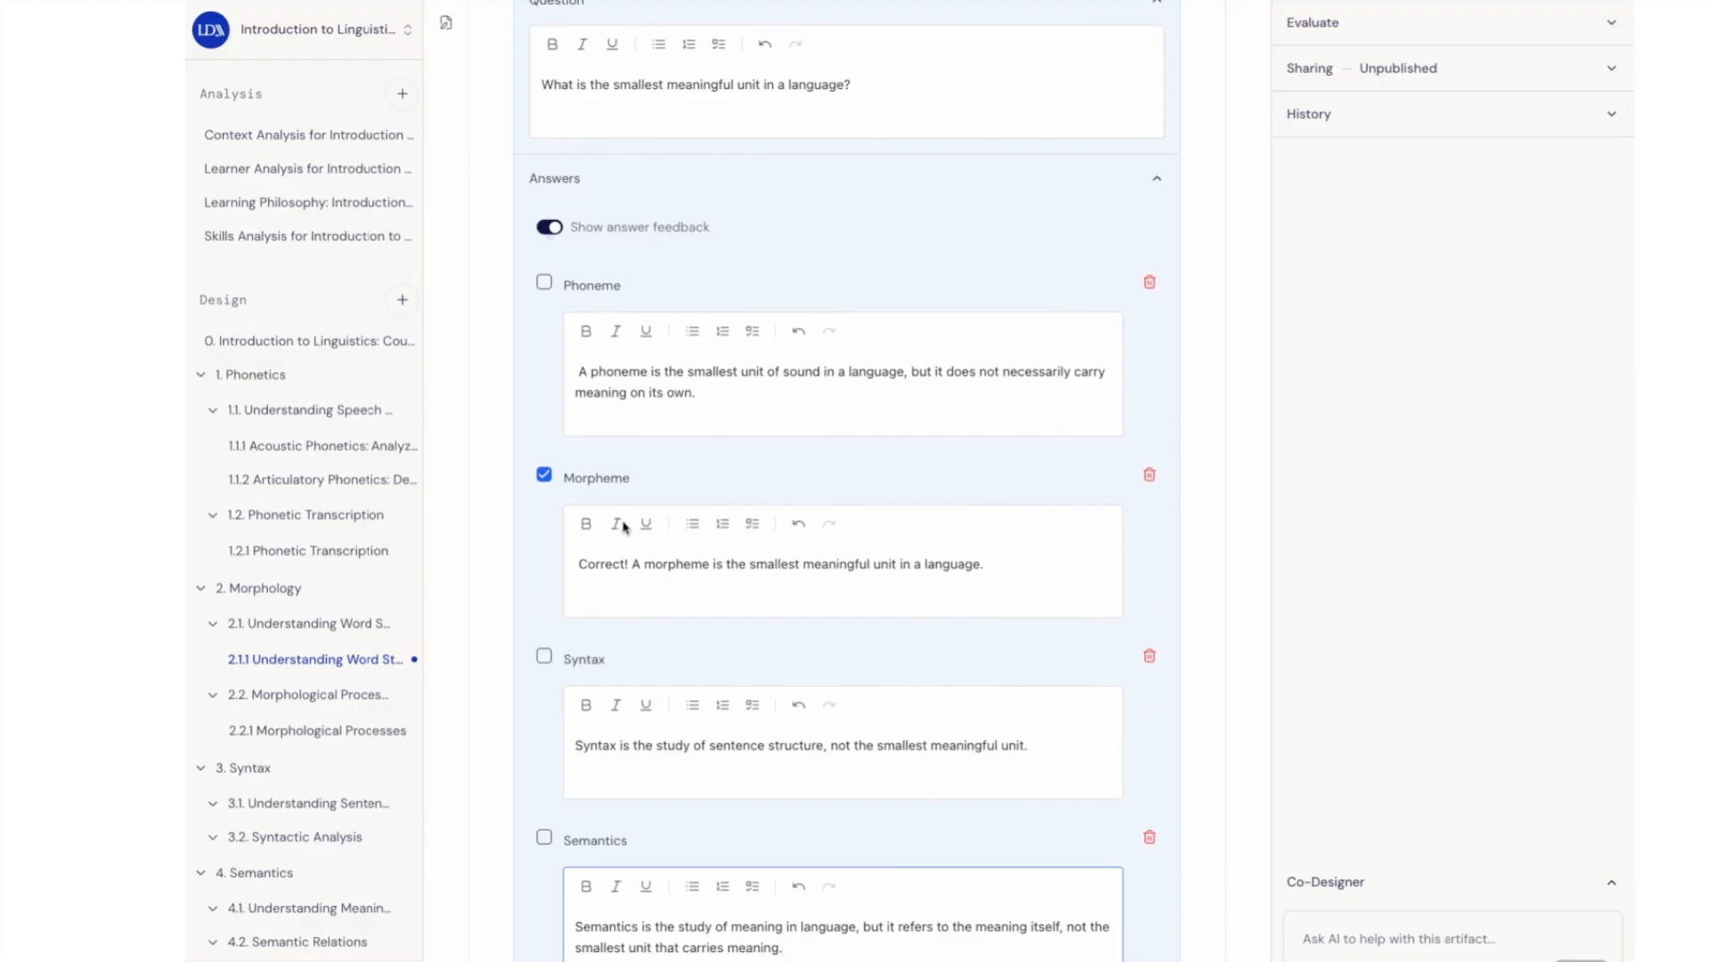
Turn the answer feedback off and back on for the morpheme question.
click(556, 233)
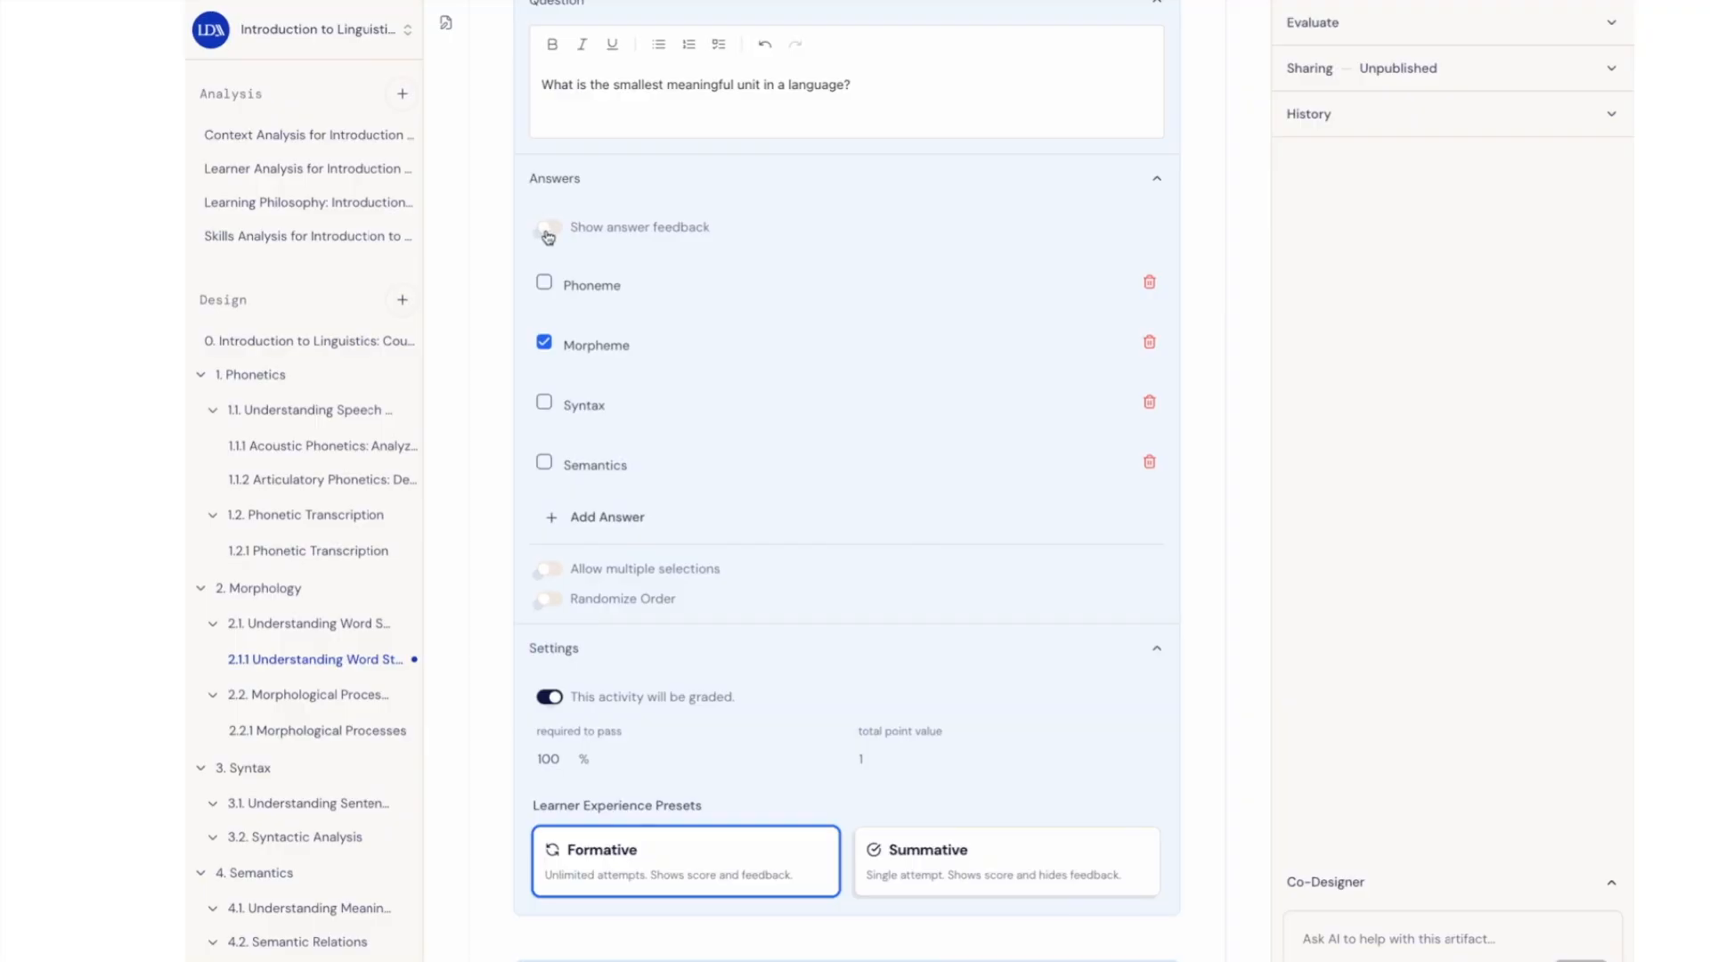
click(548, 234)
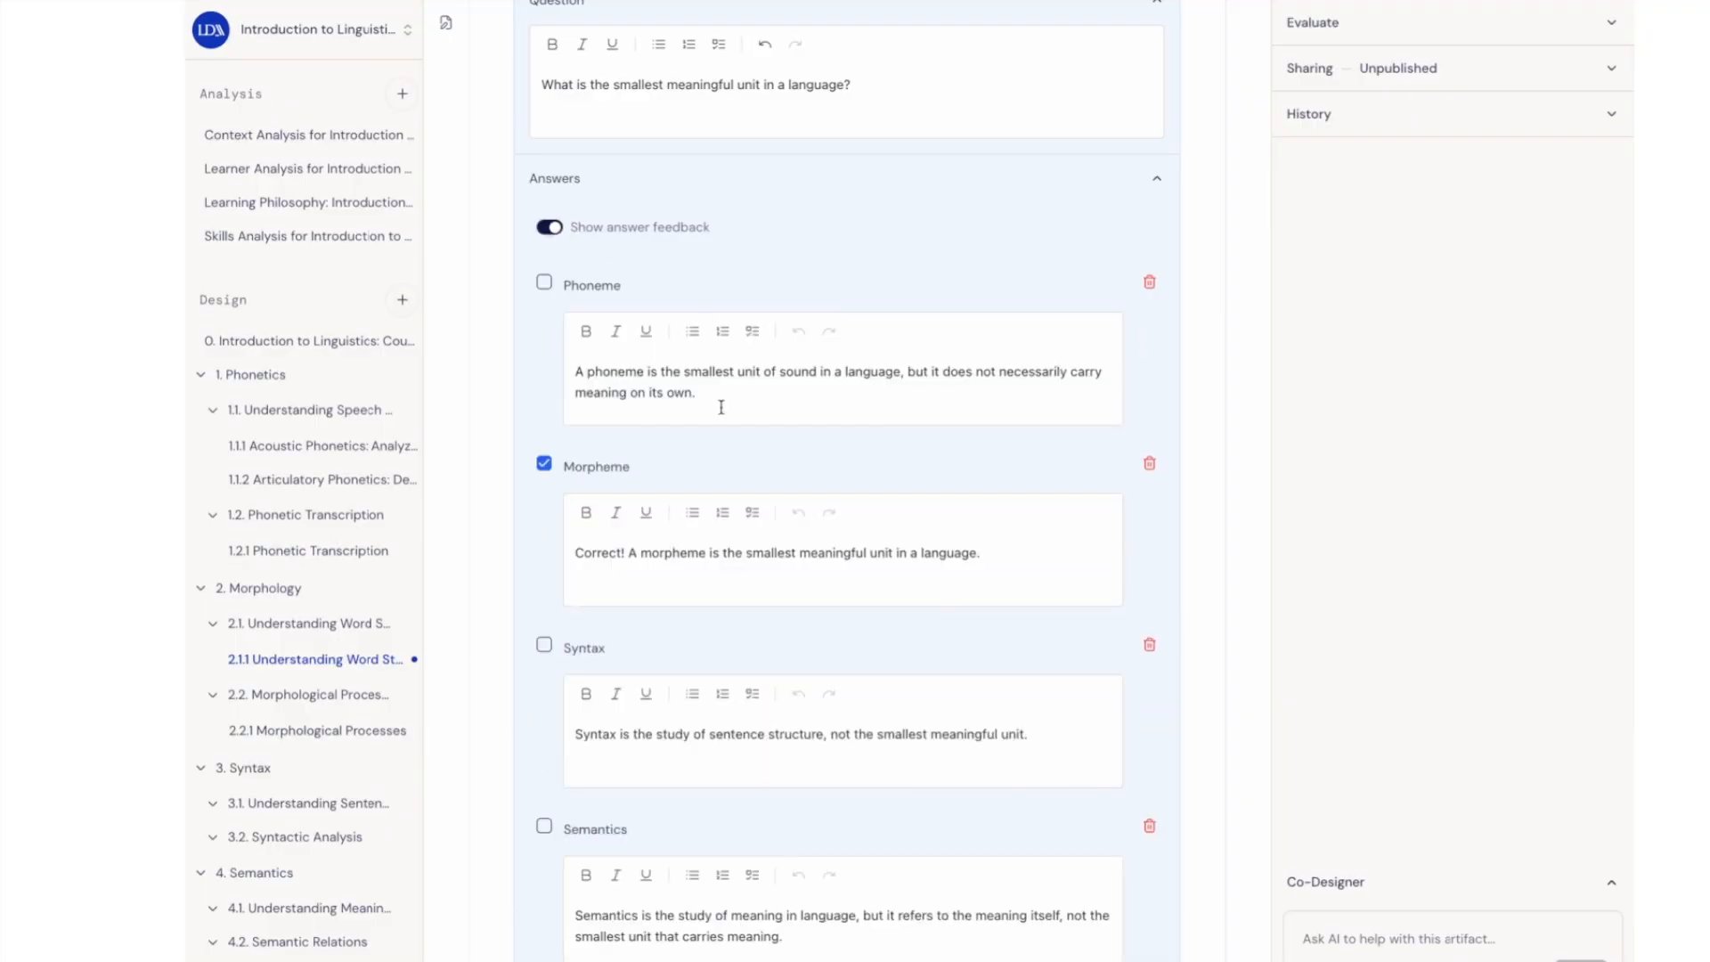
Enable randomized order for the answers of the morpheme question.
scroll(709, 897, down, 1)
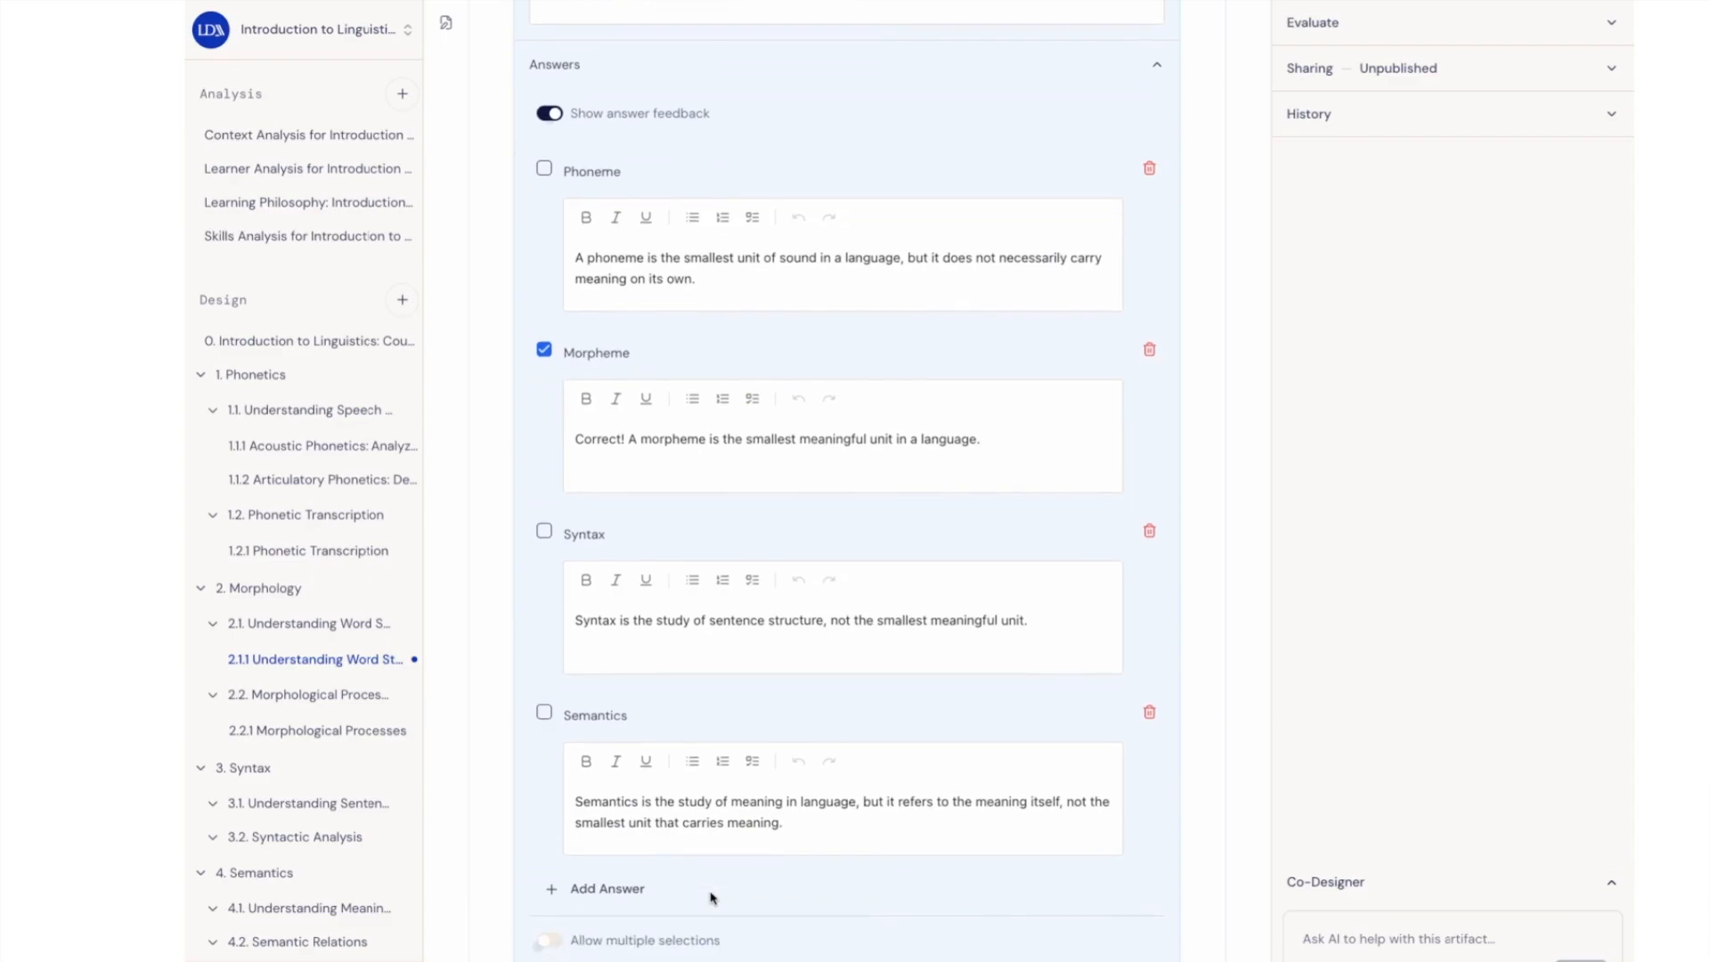
scroll(712, 895, down, 1)
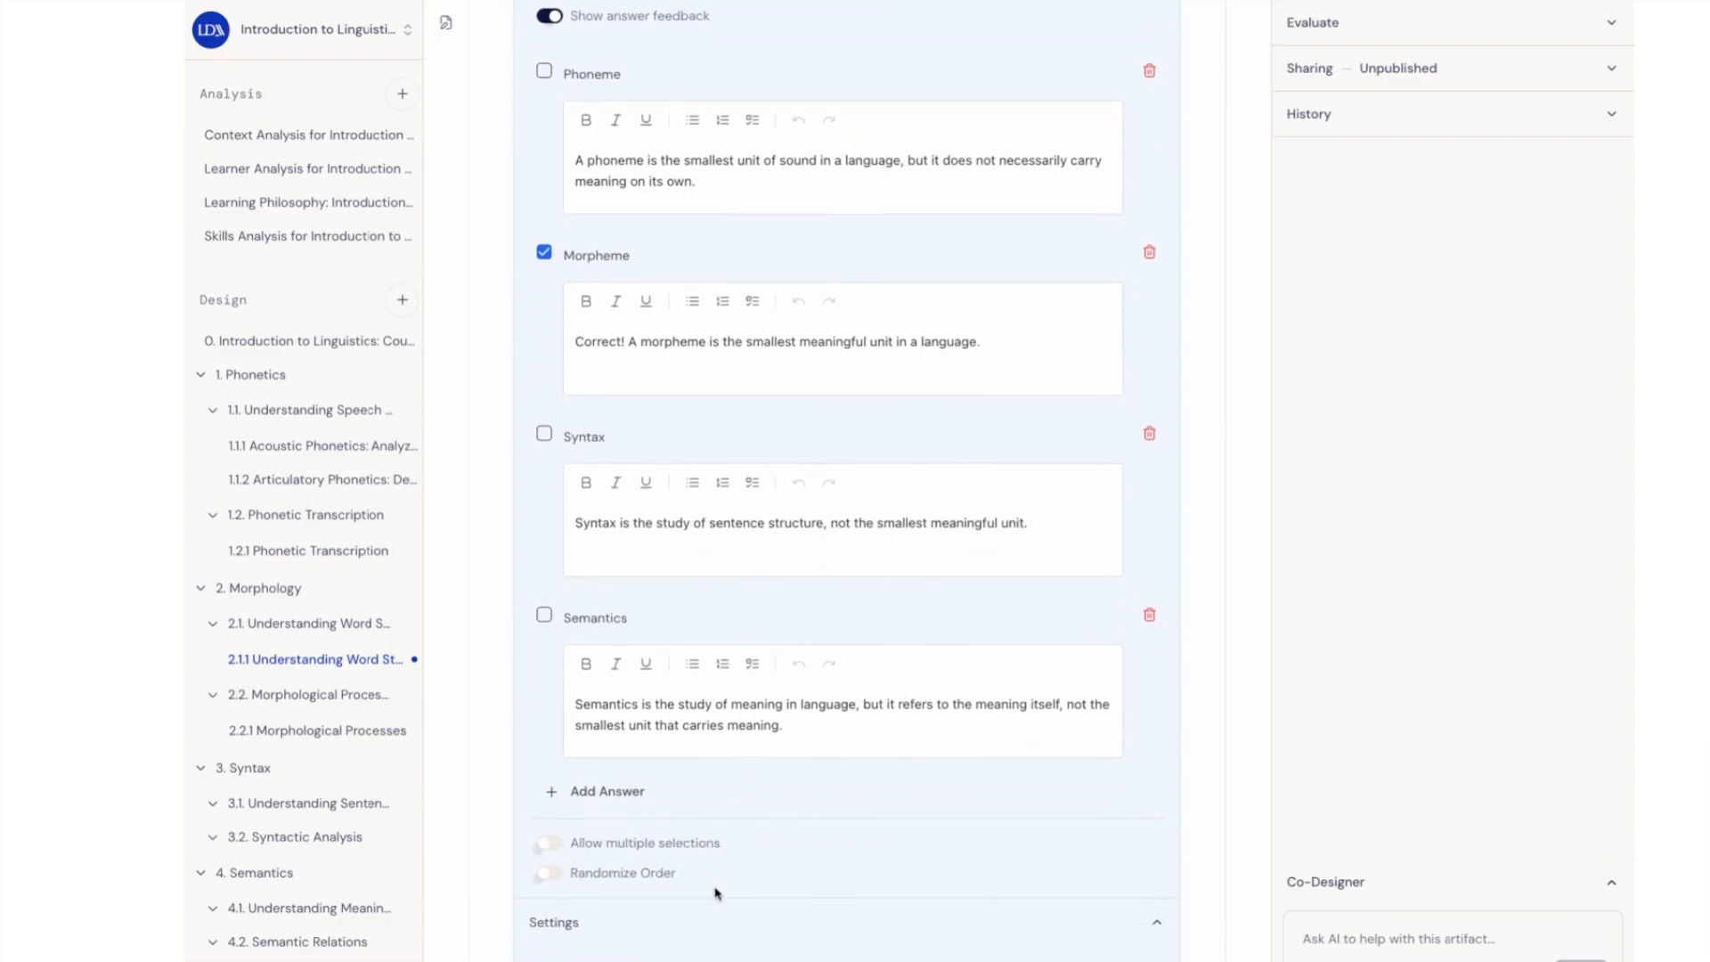
scroll(715, 893, down, 1)
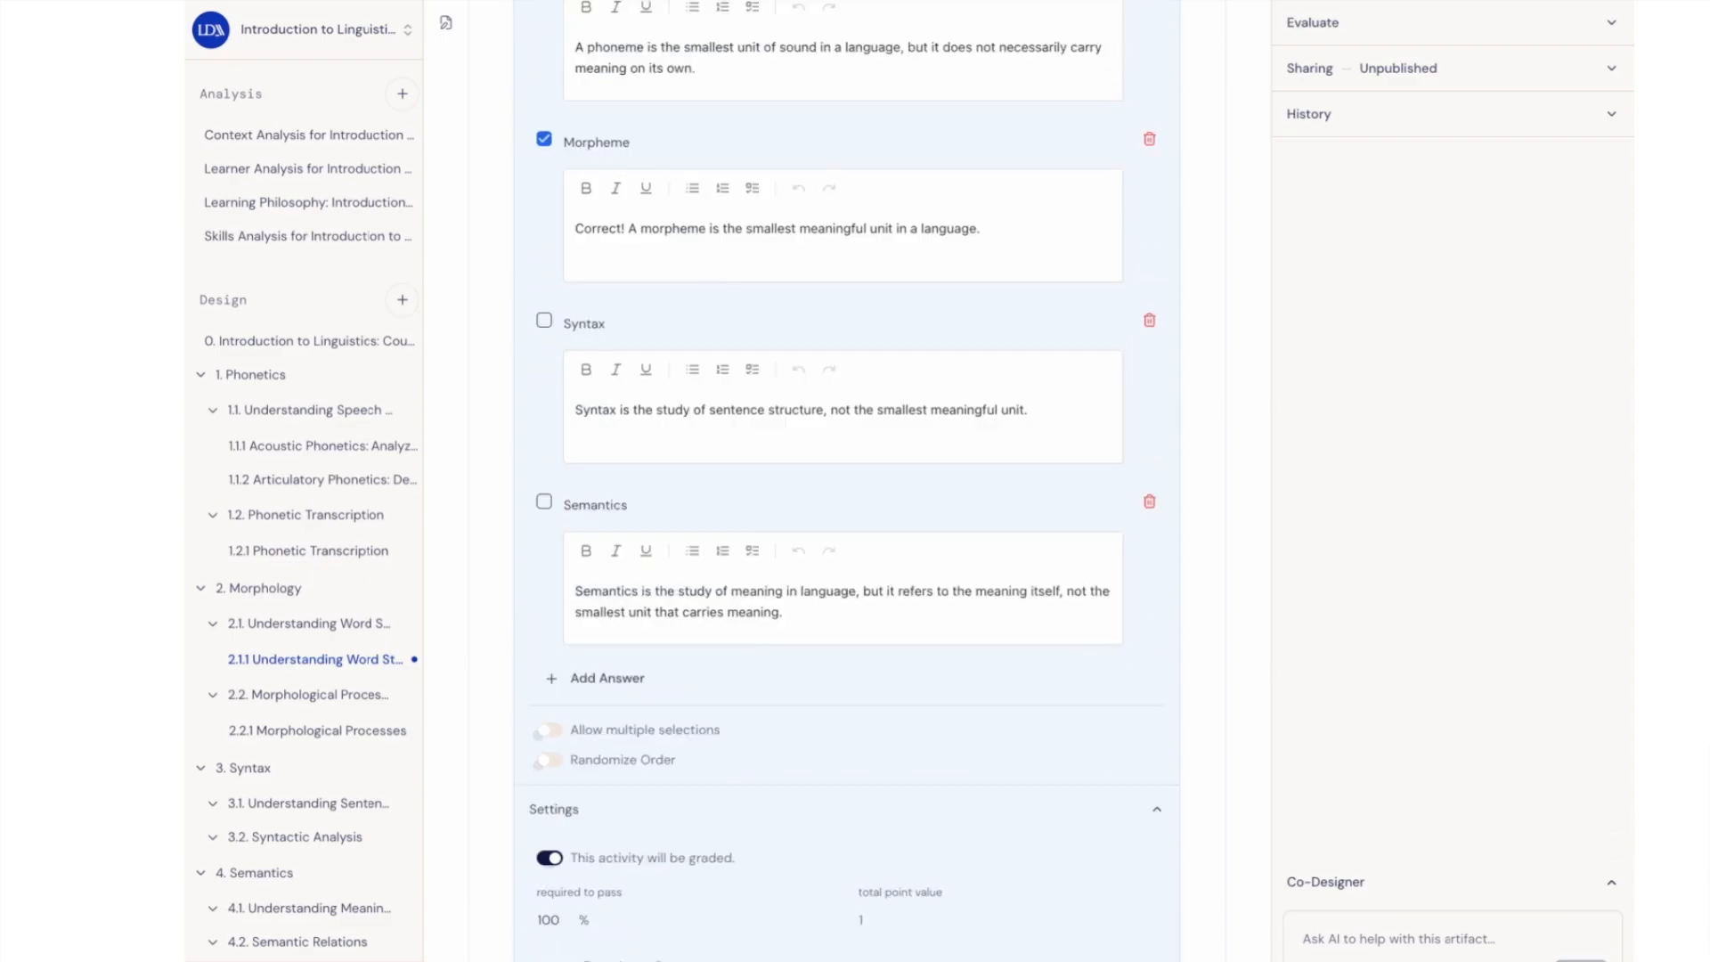
click(547, 763)
scroll(754, 787, down, 2)
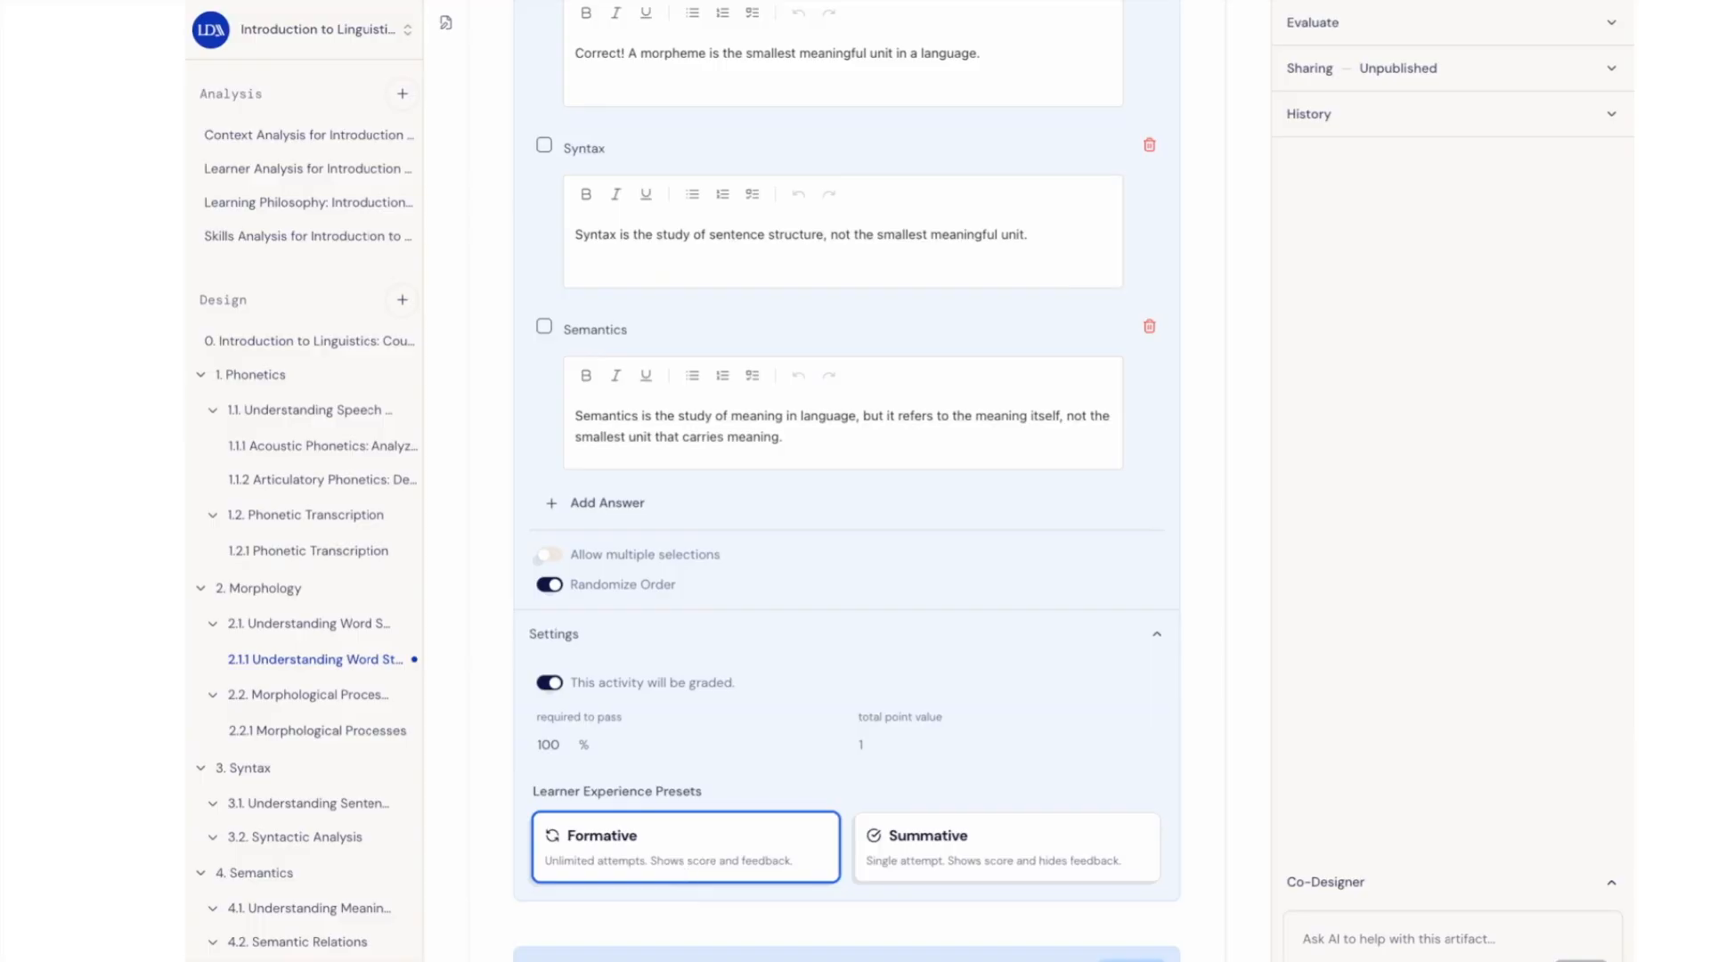
Finish editing the multiple-choice item and select the answer Semantics in its learner view.
scroll(847, 481, up, 1)
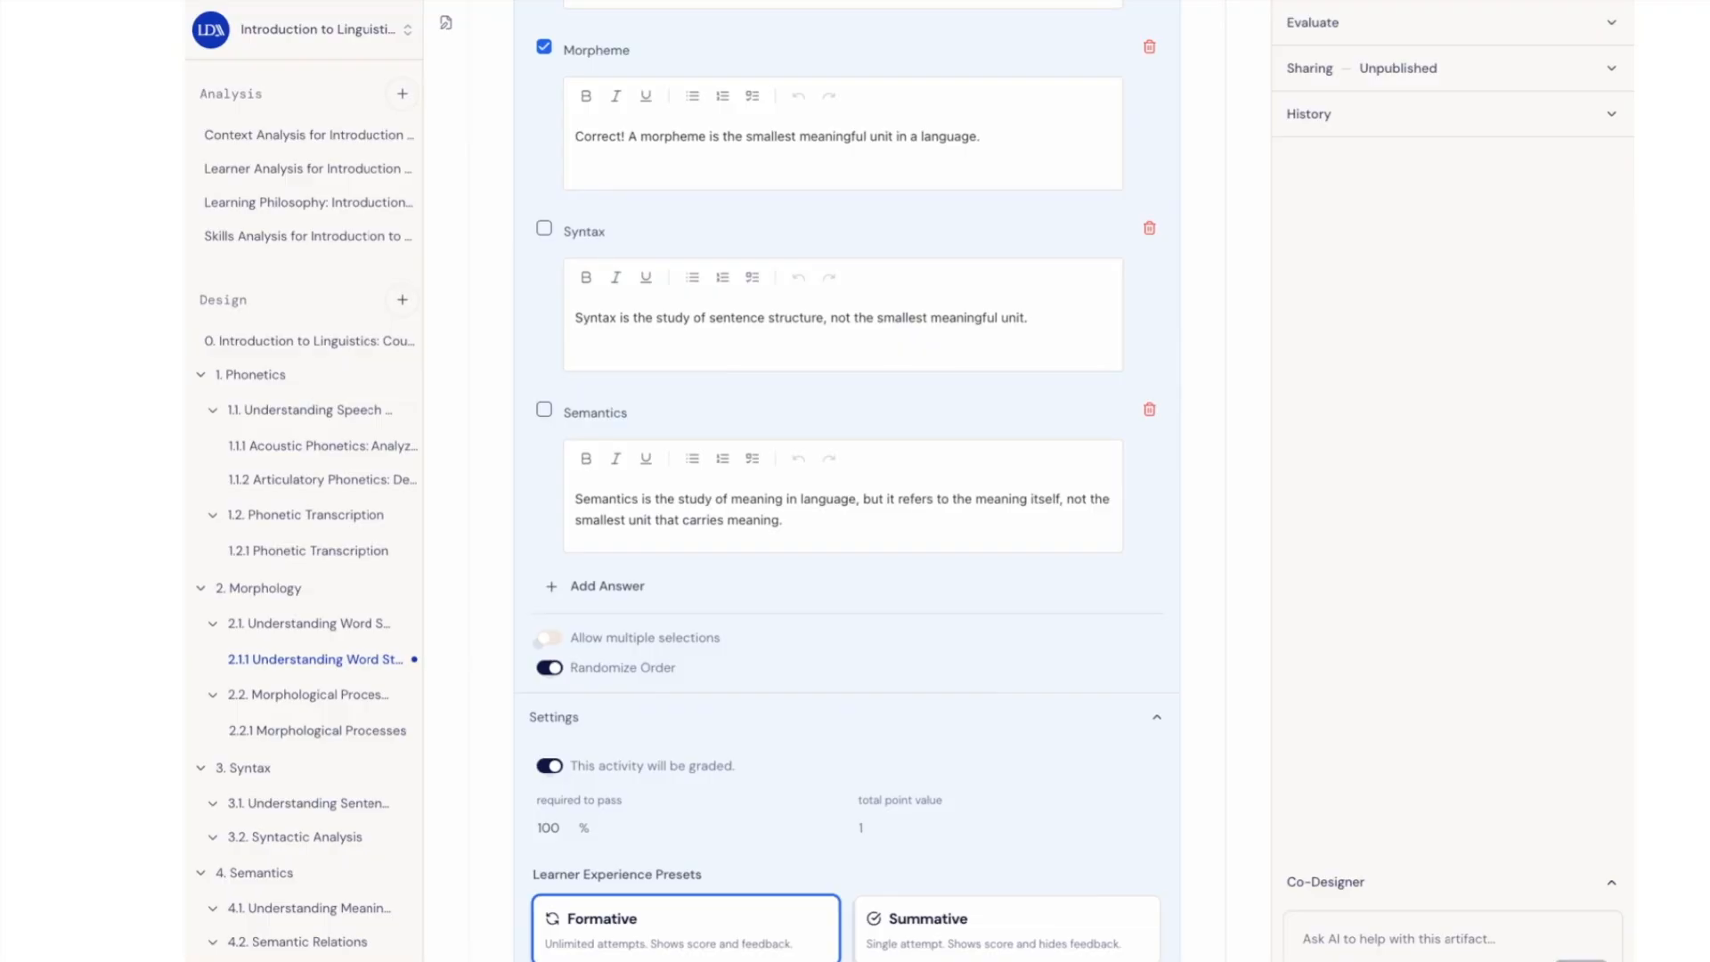
scroll(831, 294, up, 5)
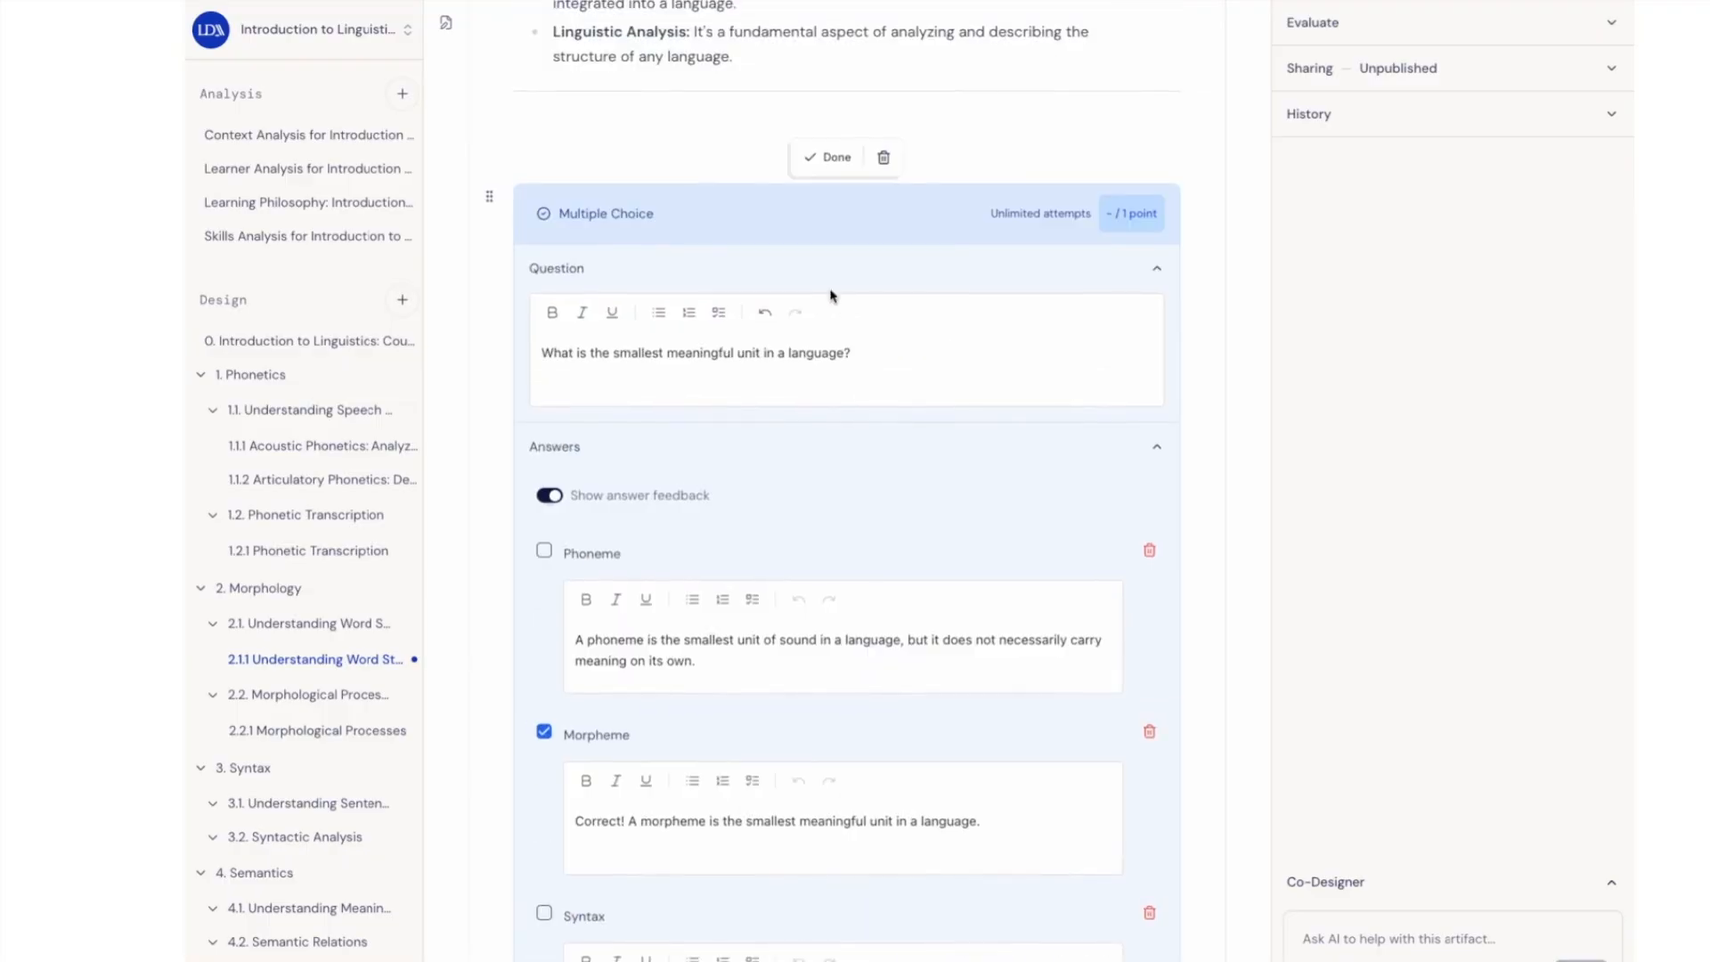
click(820, 167)
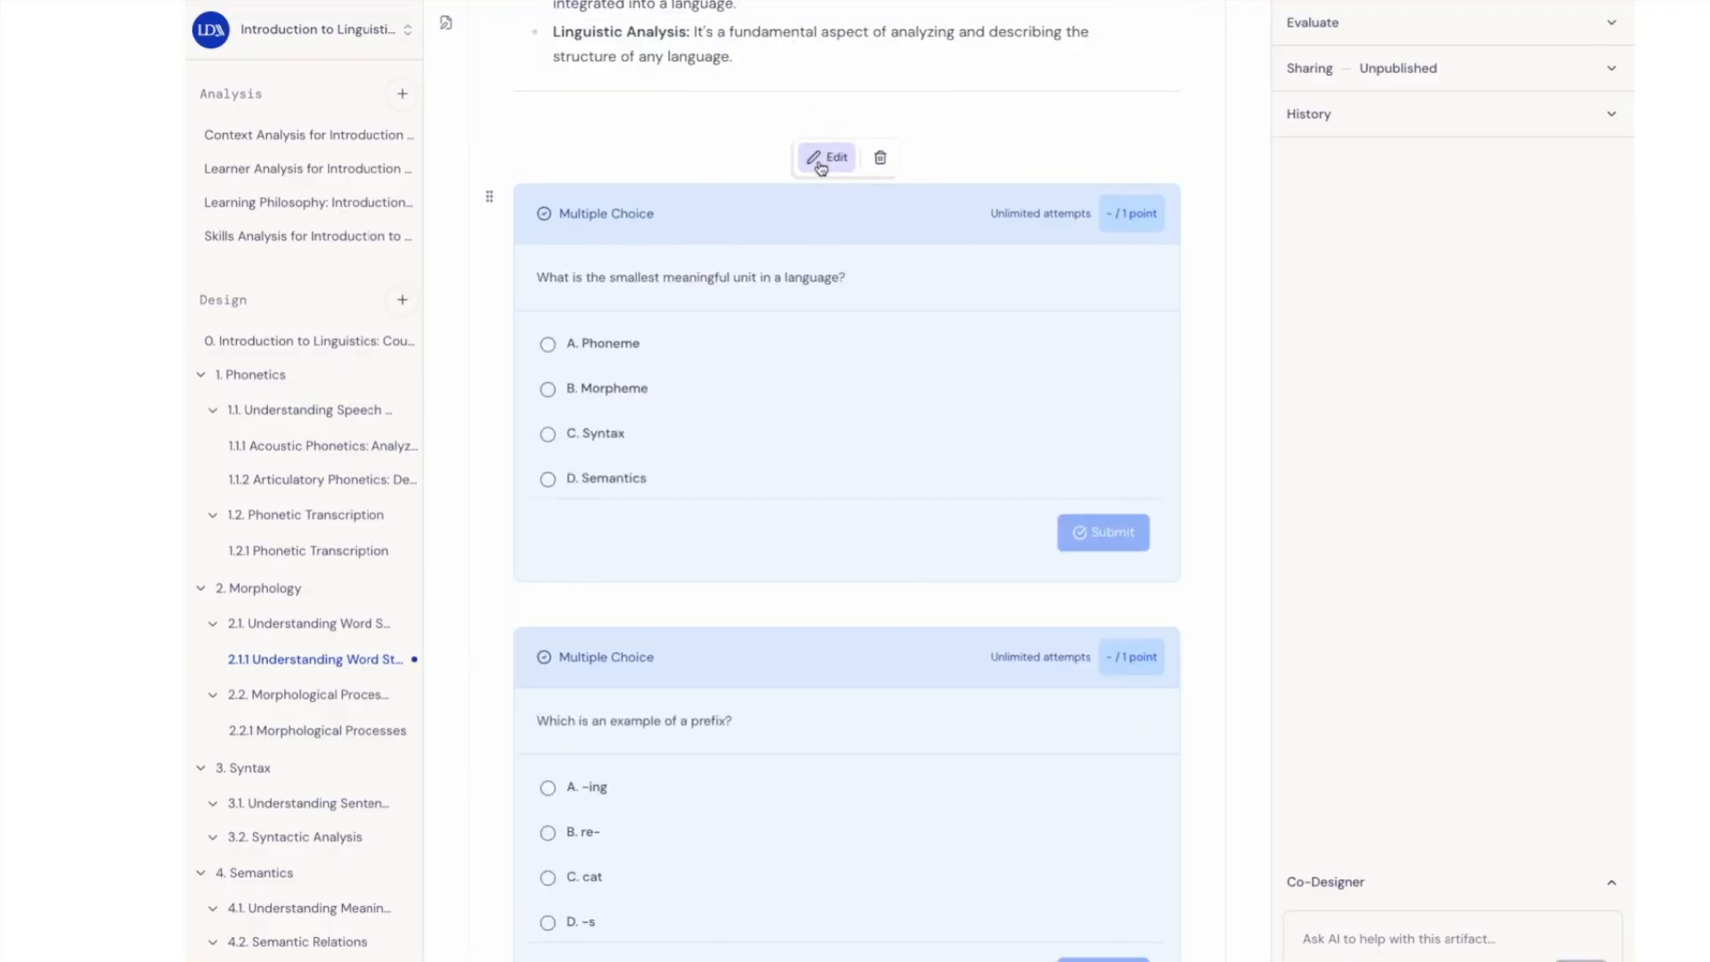
click(547, 478)
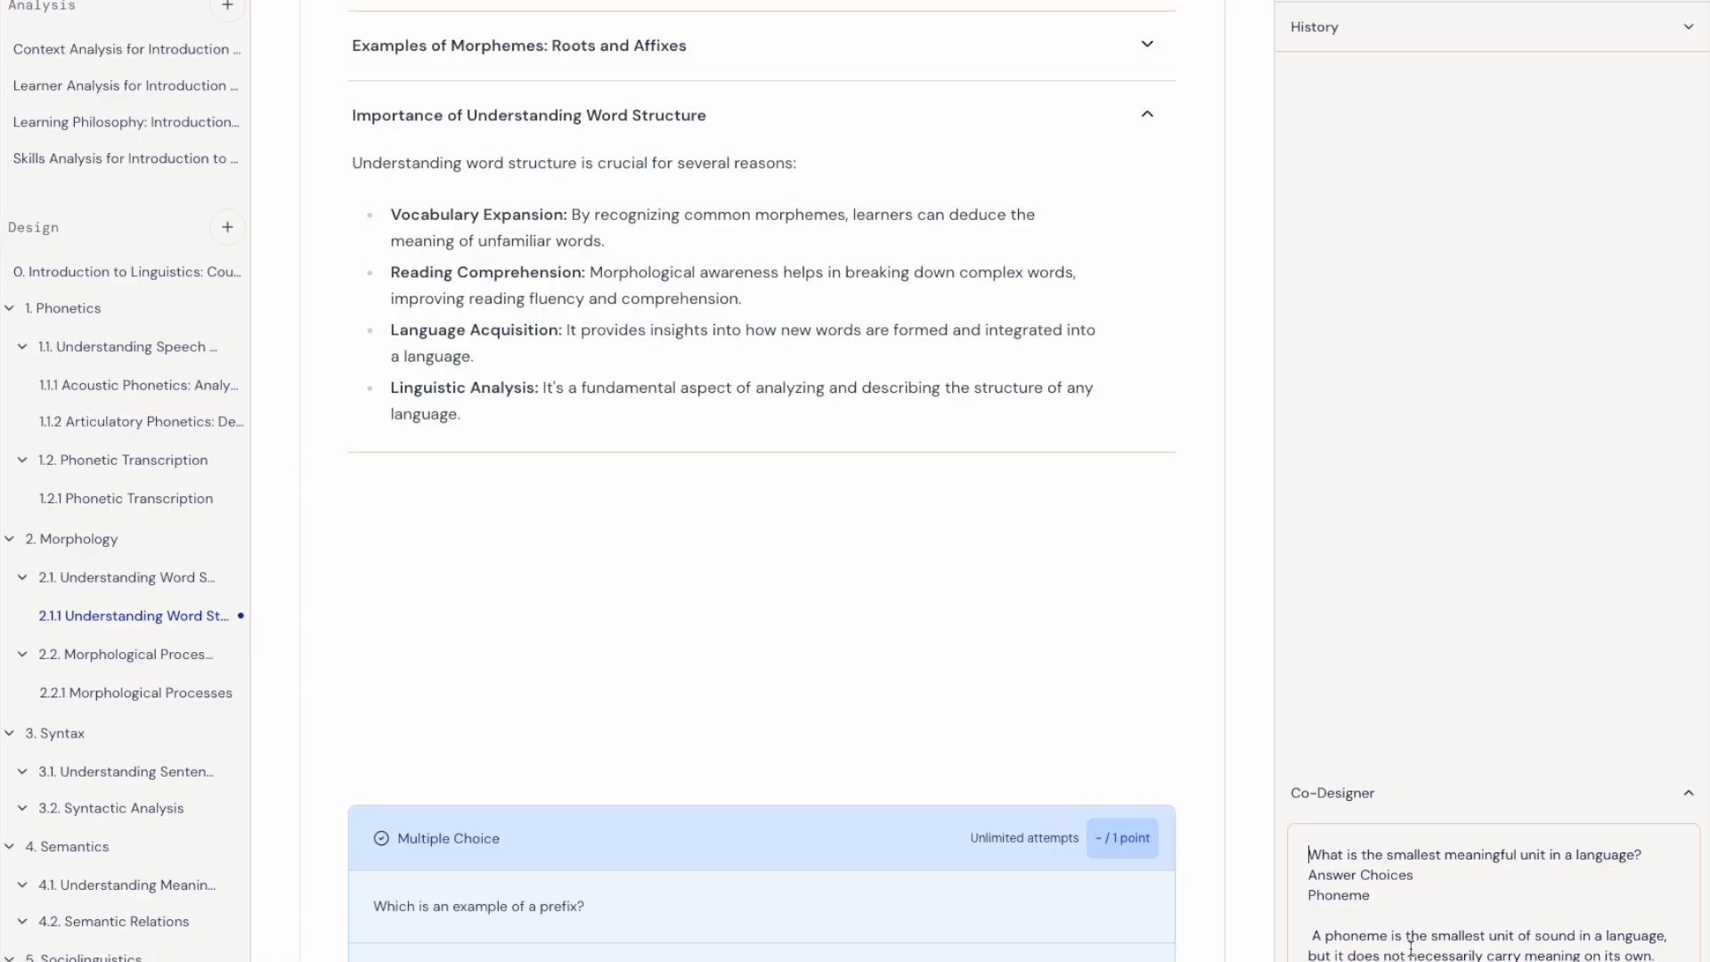
Ask the Co-Designer to create a multiple choice item from the smallest-meaningful-unit question, including its four answer choices and feedback.
scroll(1411, 946, down, 1)
scroll(1410, 944, up, 1)
scroll(1314, 859, down, 3)
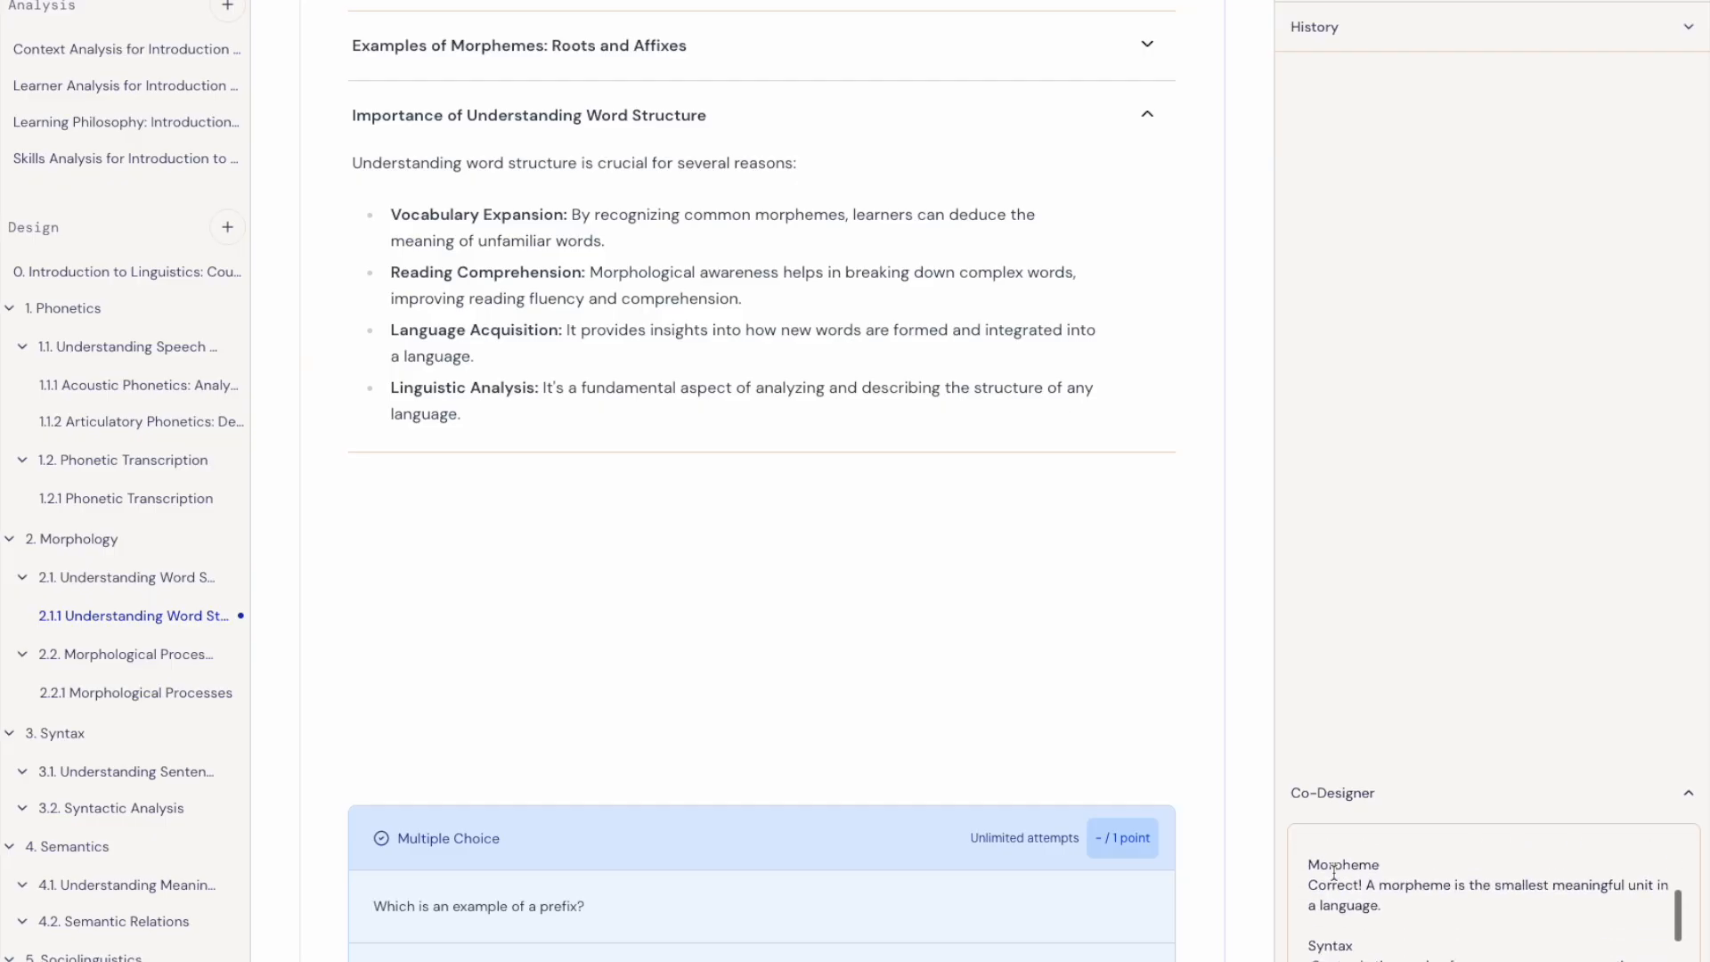
scroll(1333, 876, down, 3)
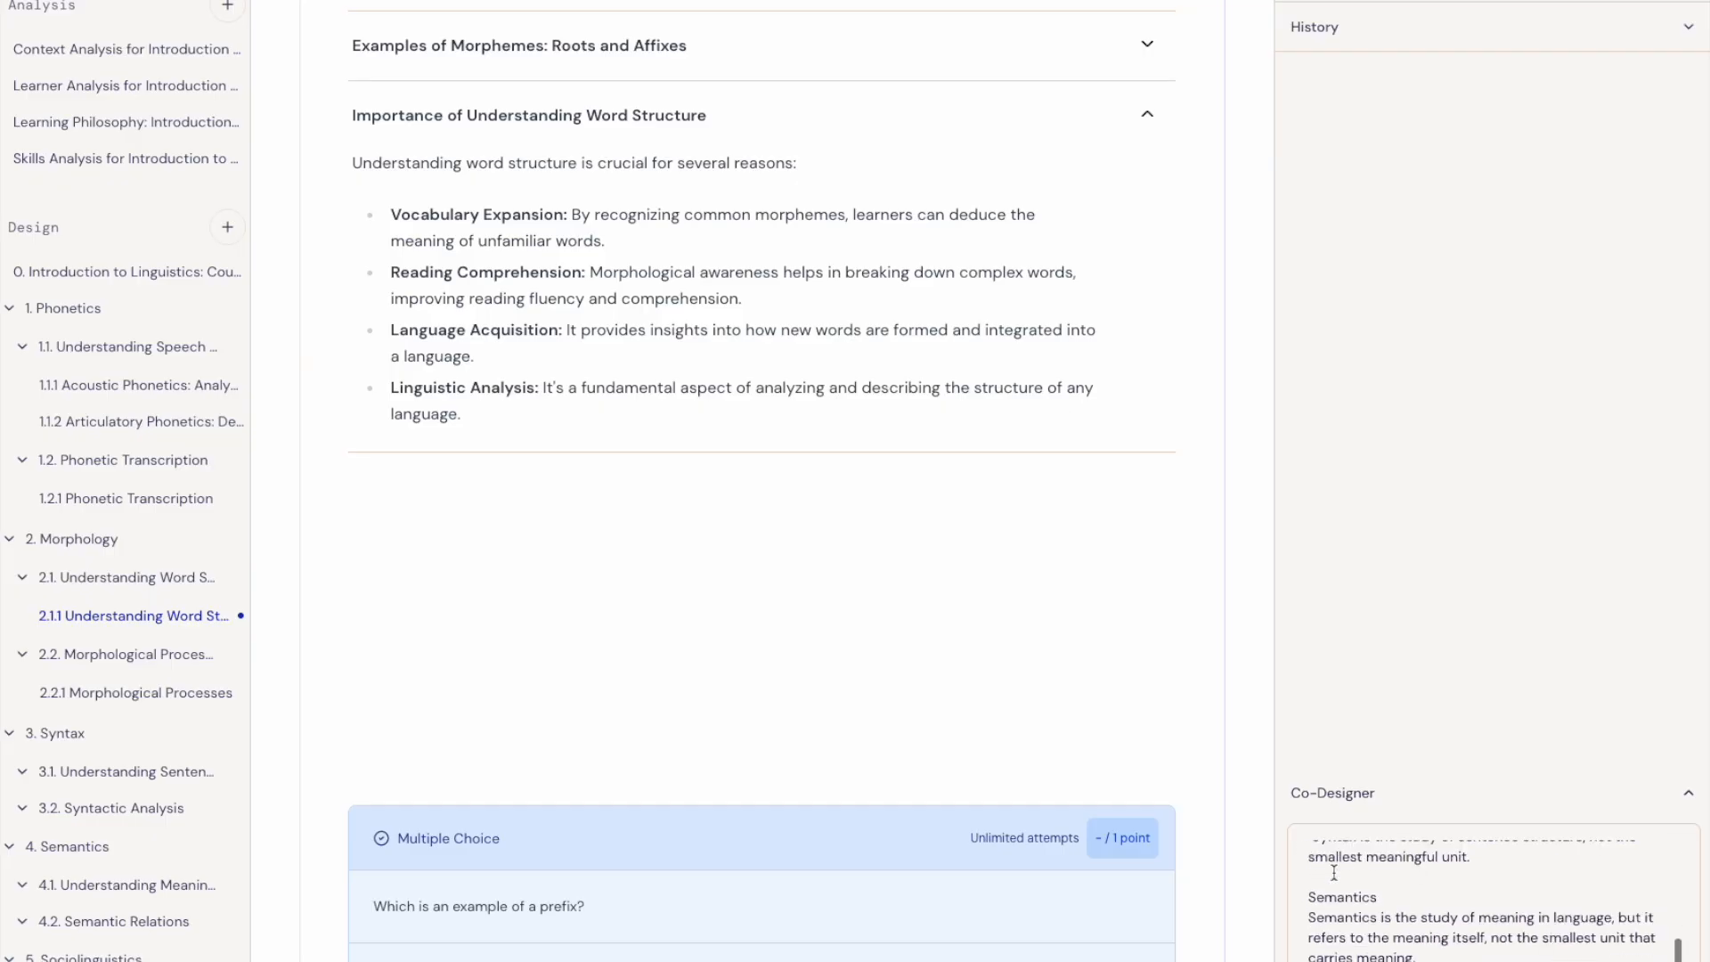
scroll(1332, 872, up, 6)
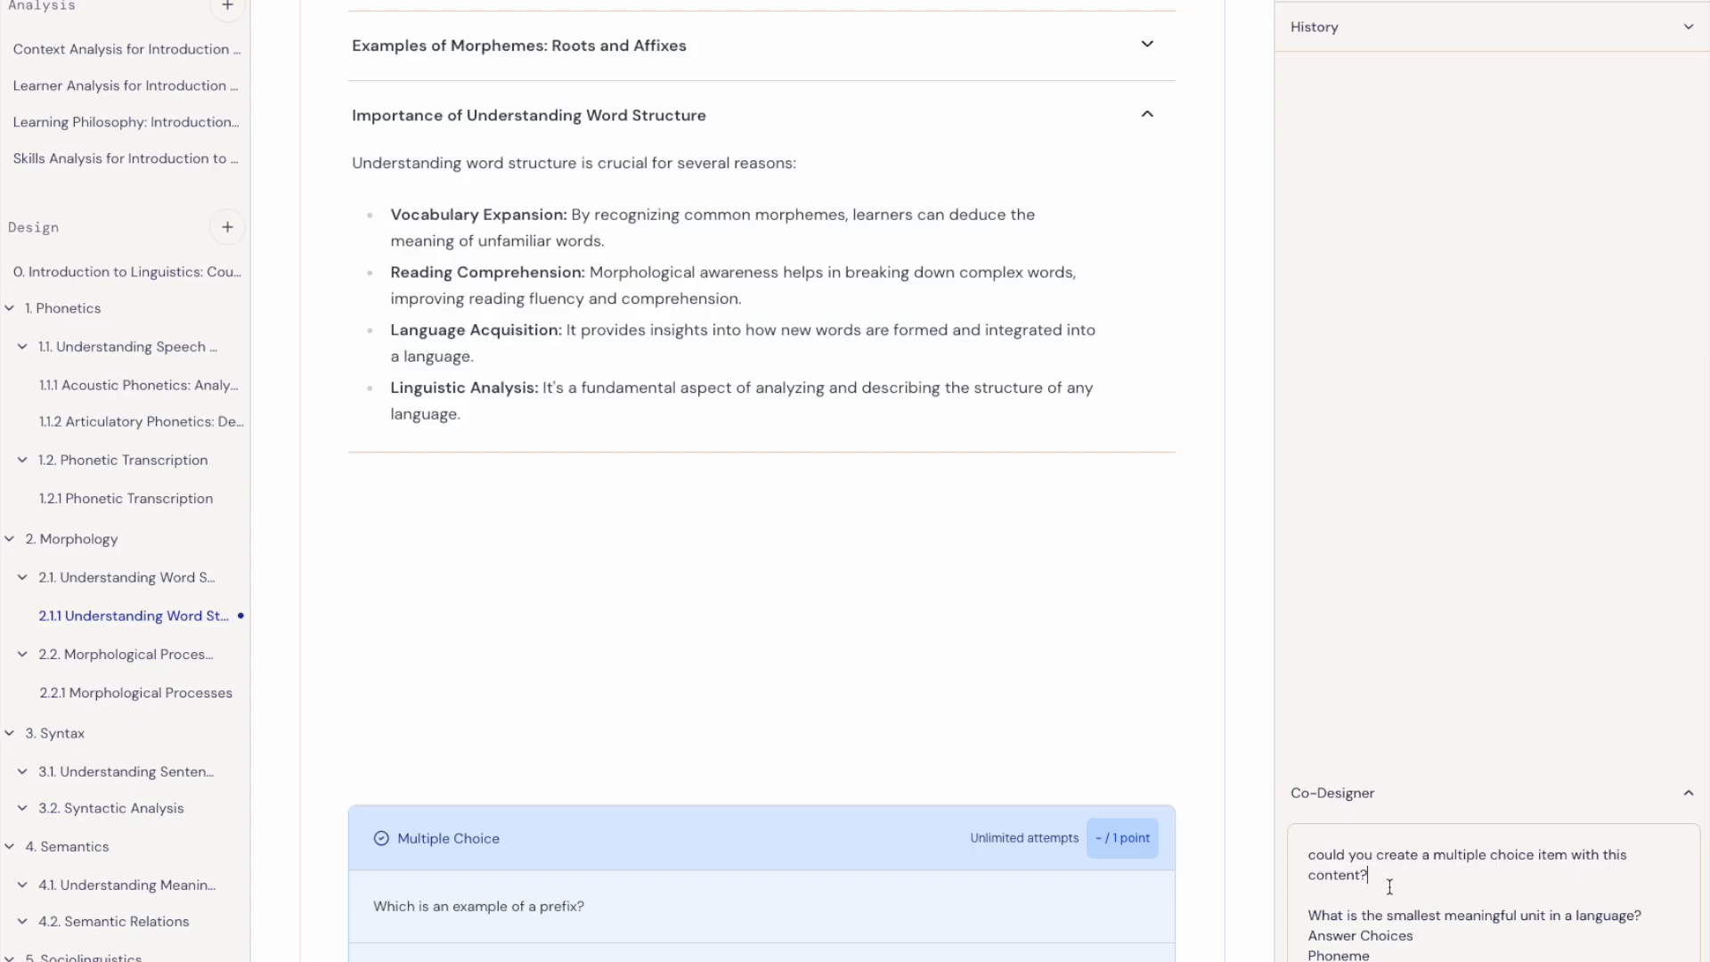
scroll(1385, 887, down, 3)
scroll(1389, 887, down, 4)
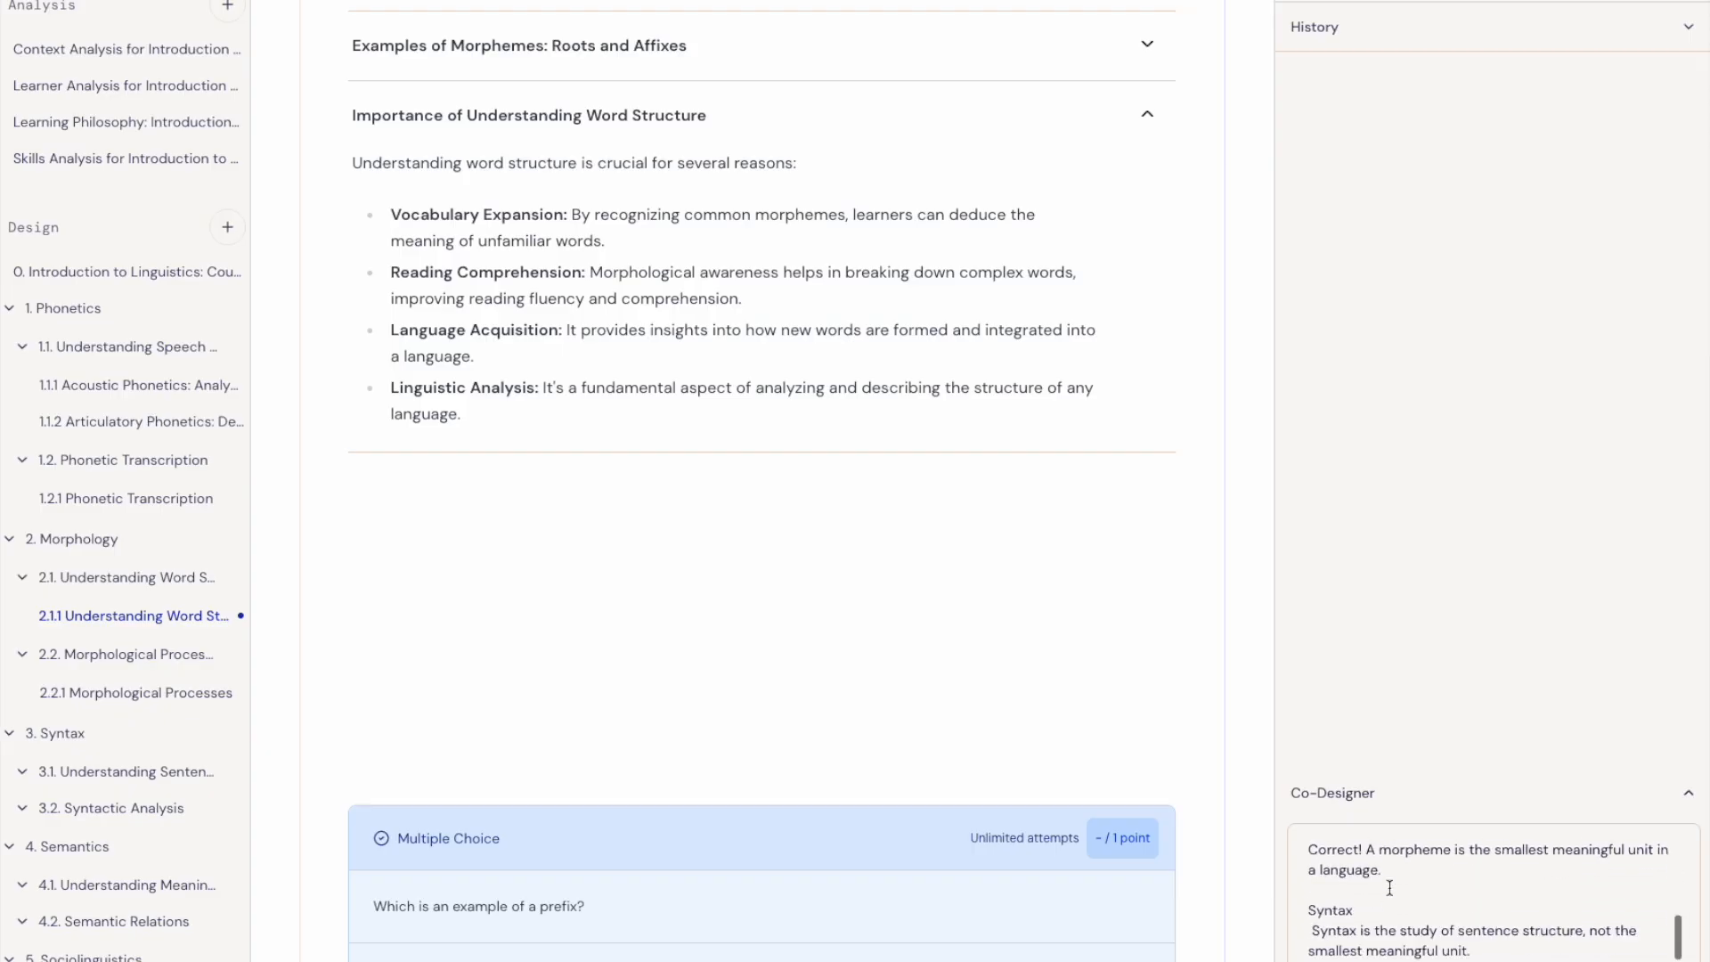
key(Return)
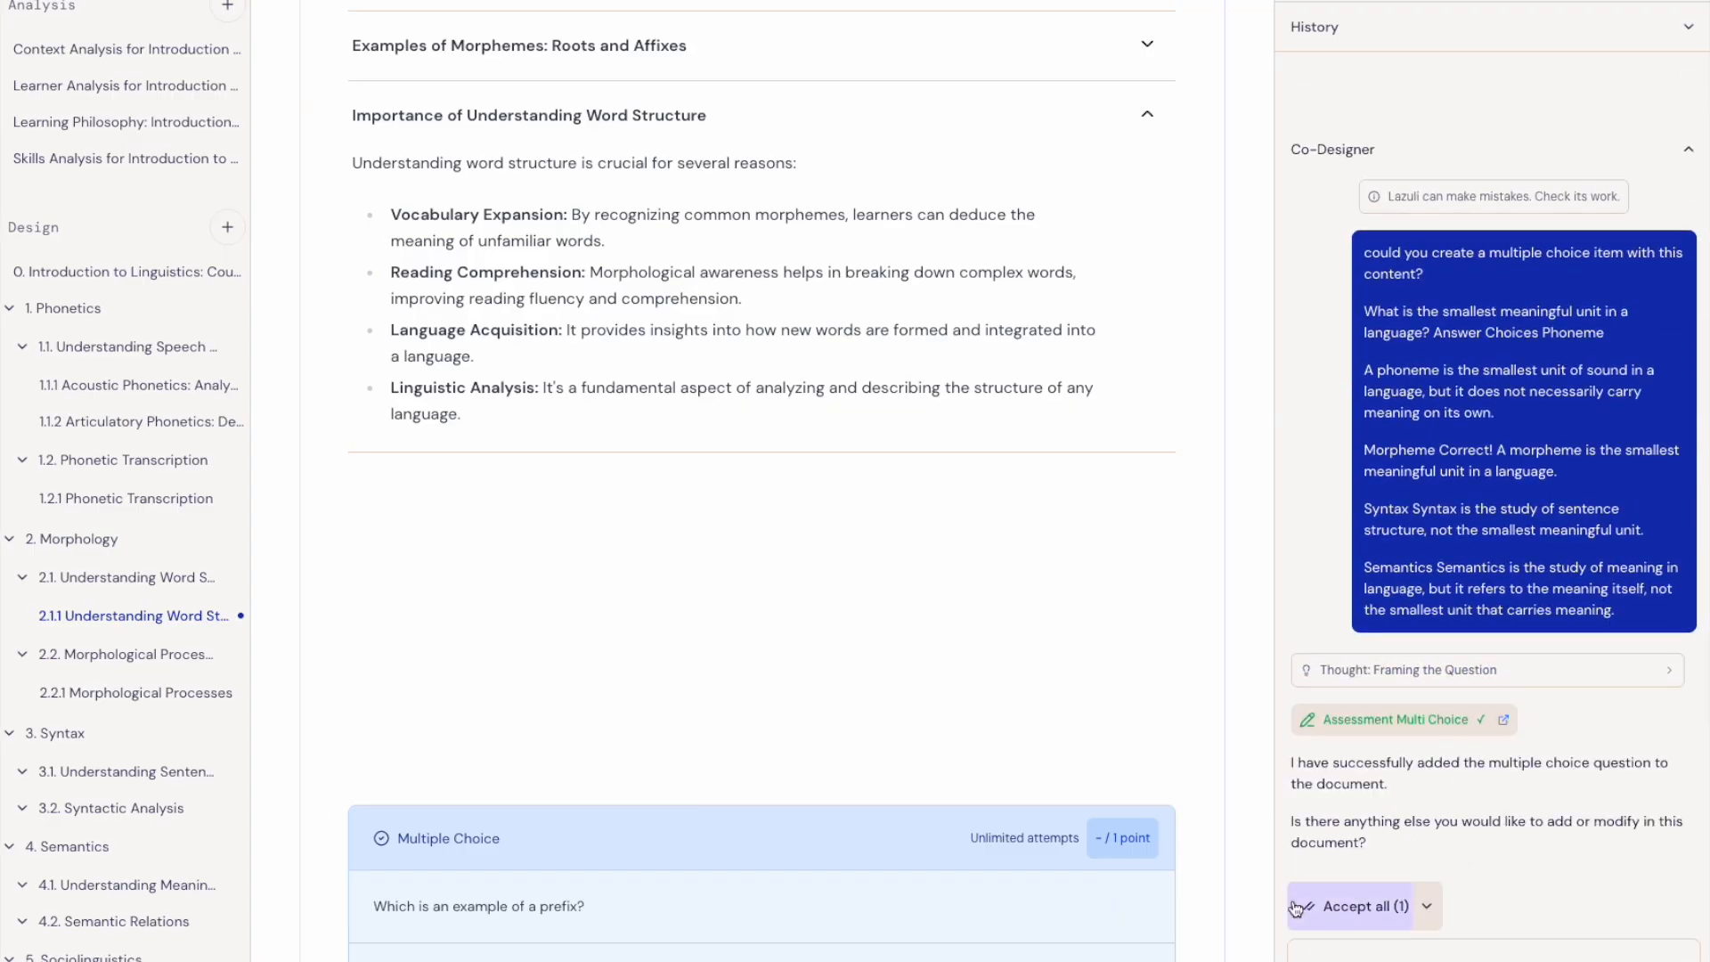
Accept the AI-inserted Smallest Meaningful Unit question at the end of the lesson.
click(376, 577)
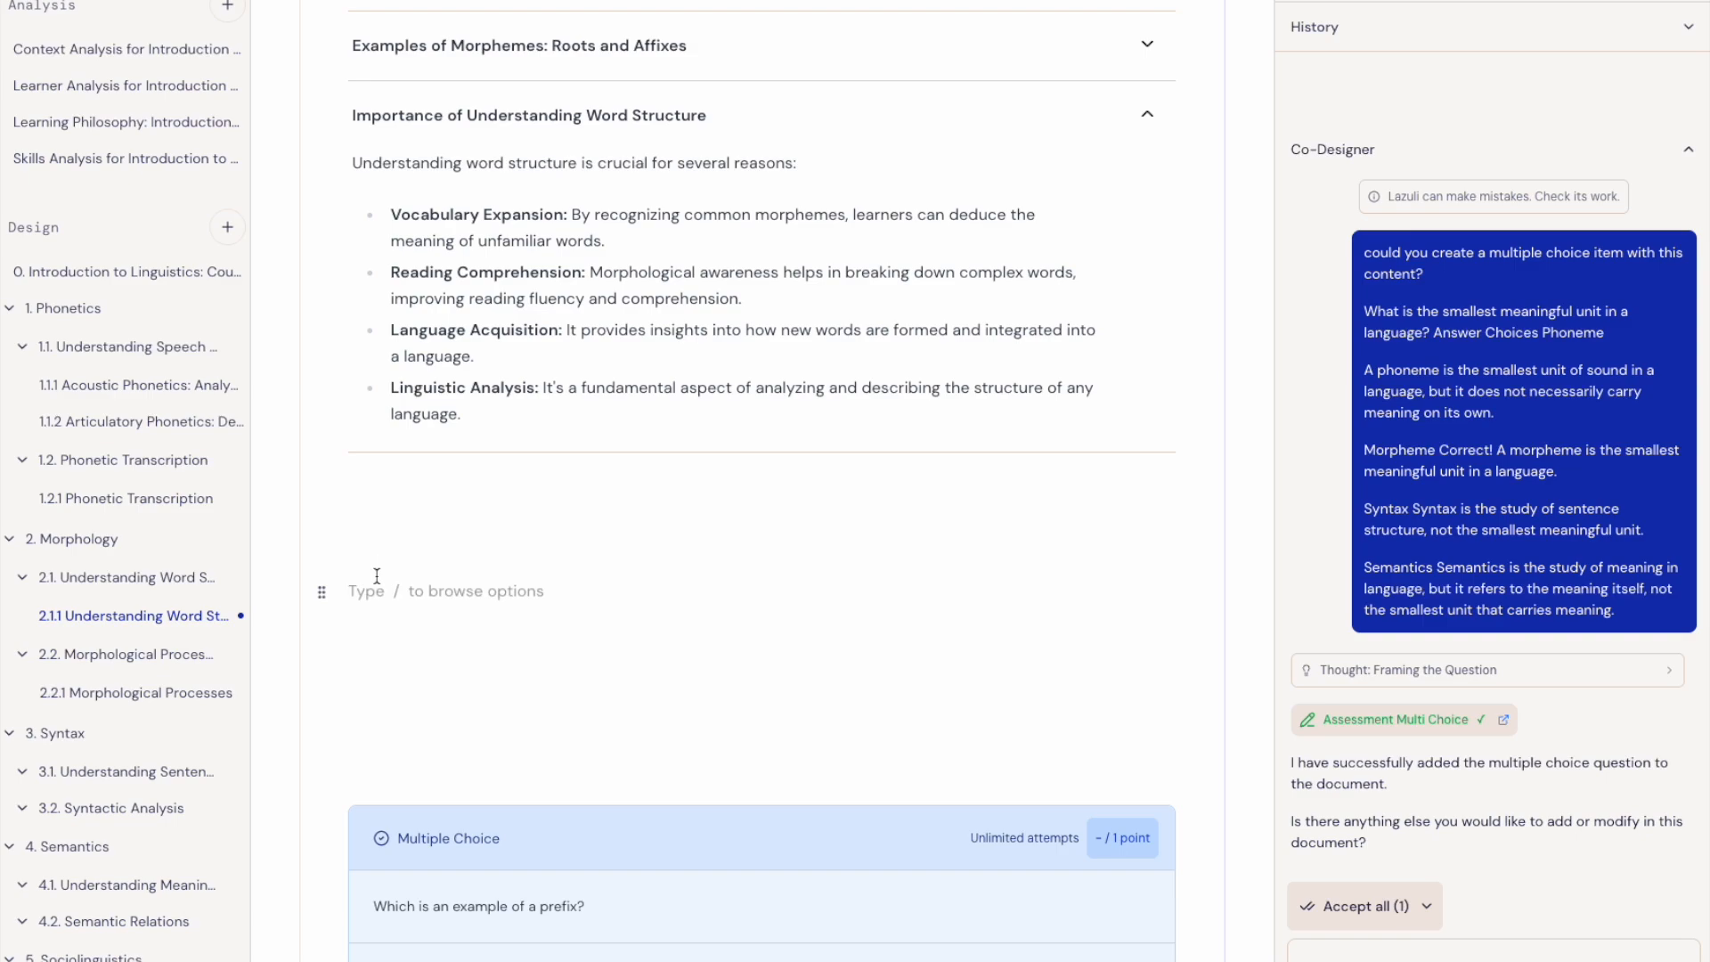
scroll(574, 670, down, 5)
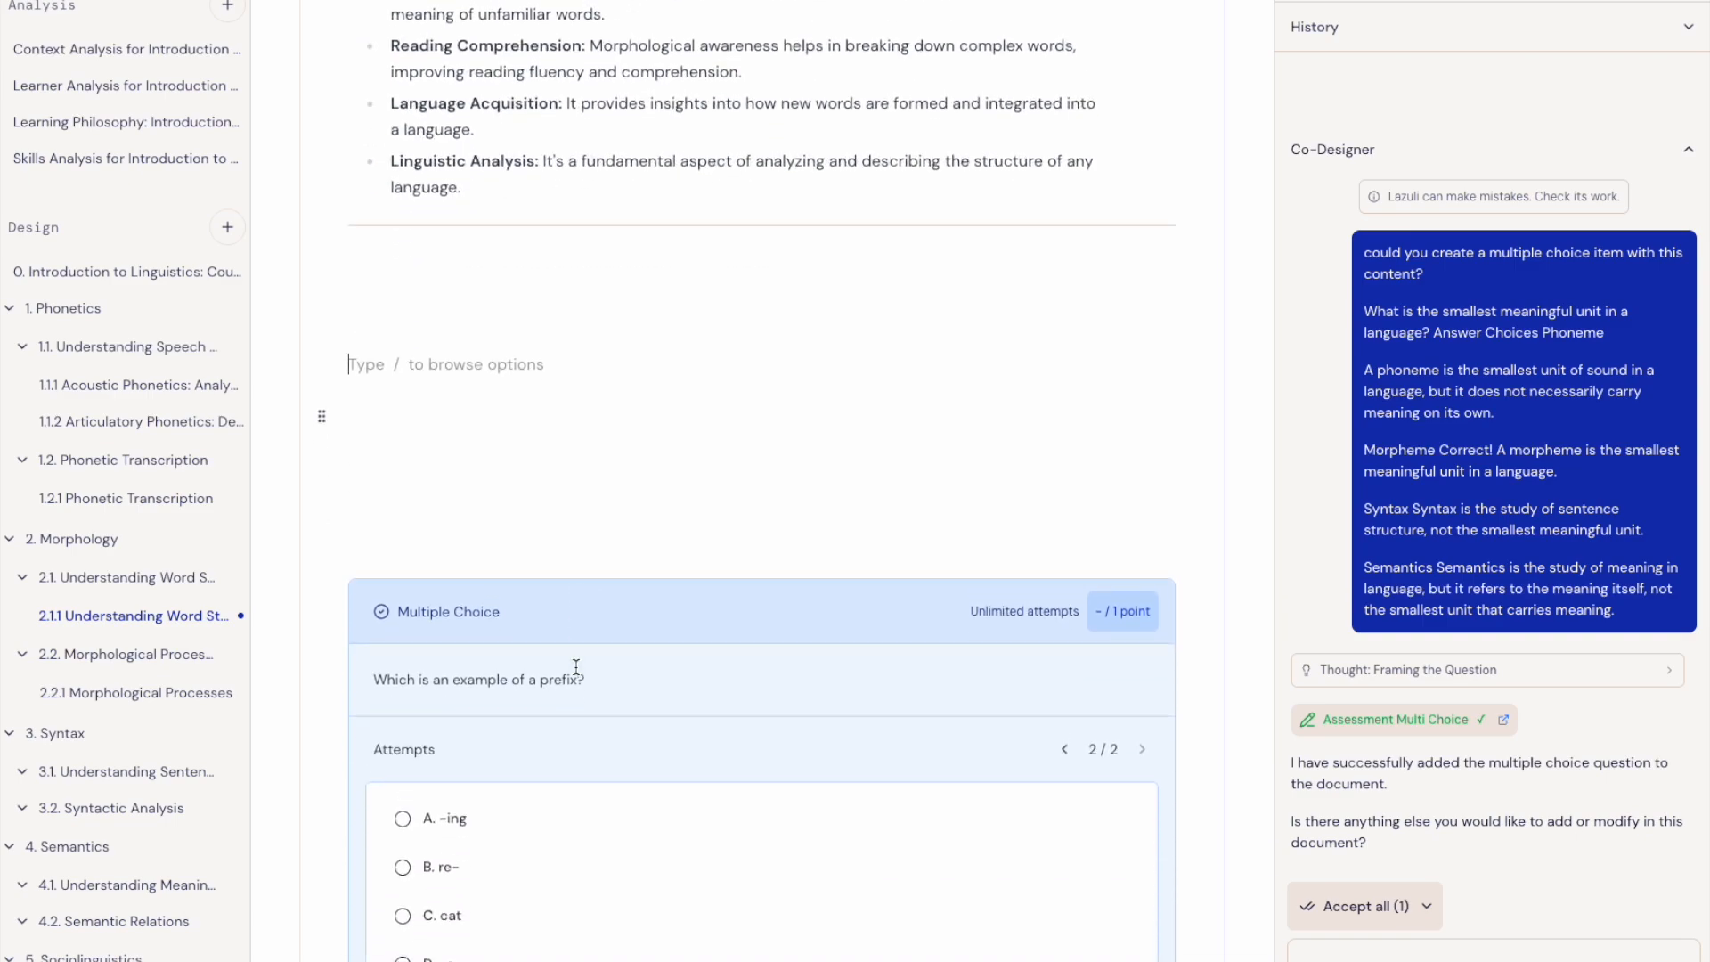
scroll(574, 673, down, 13)
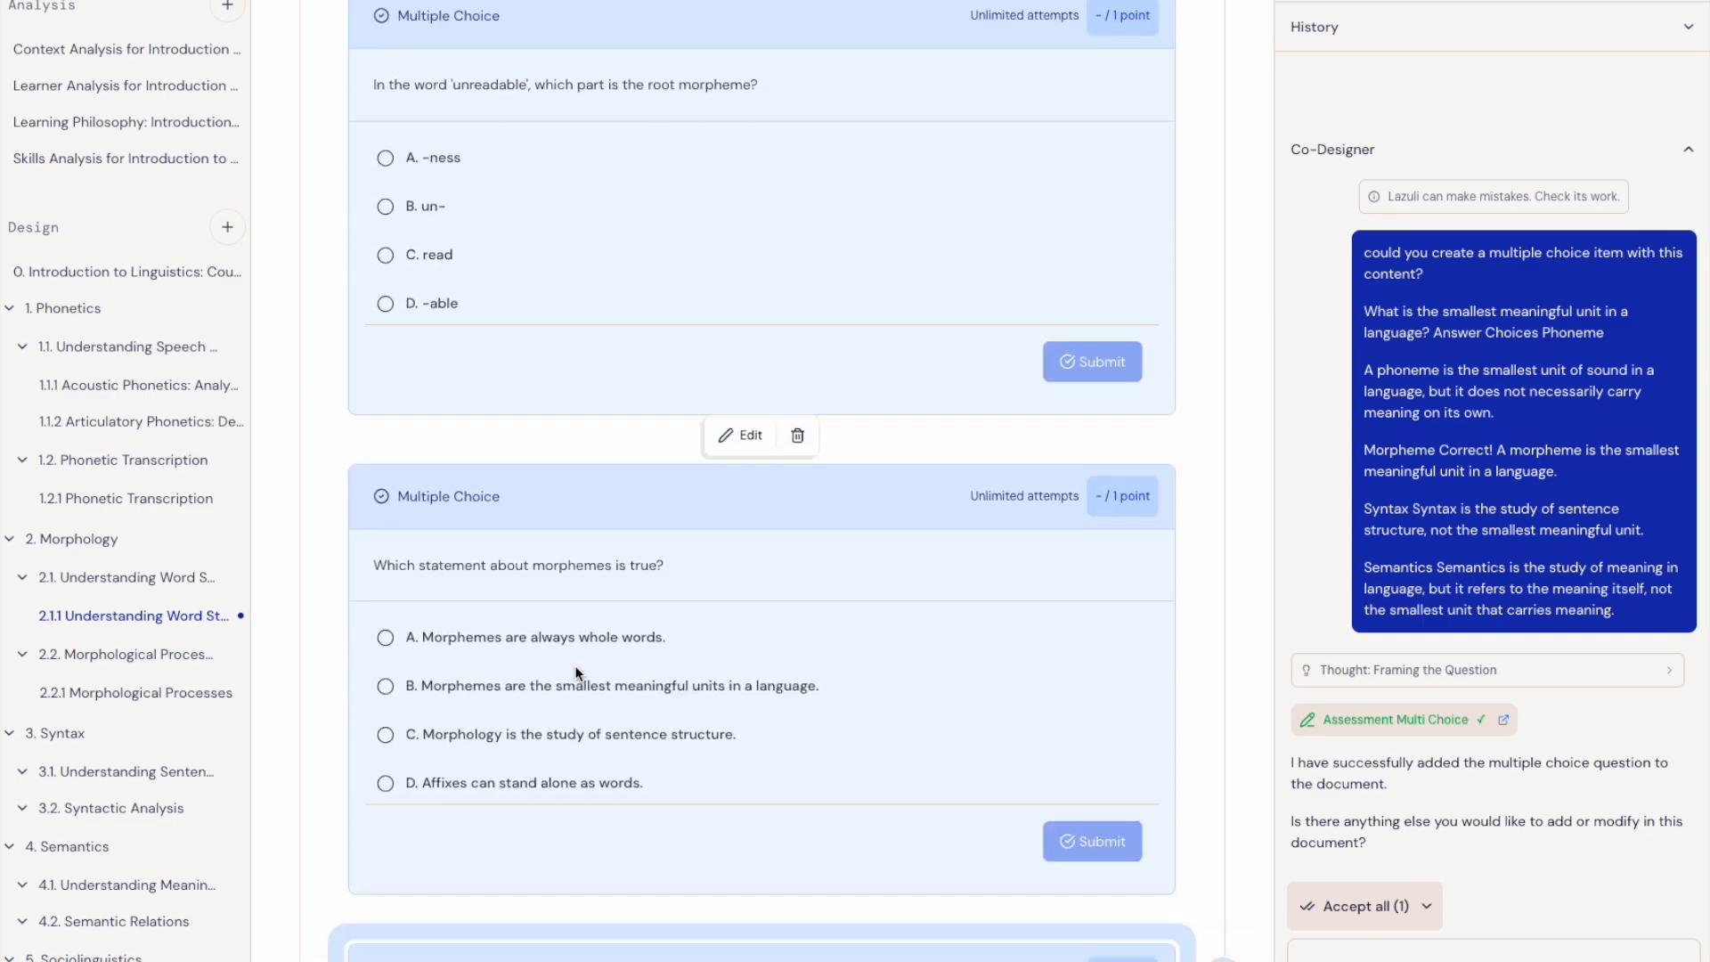
scroll(574, 673, down, 4)
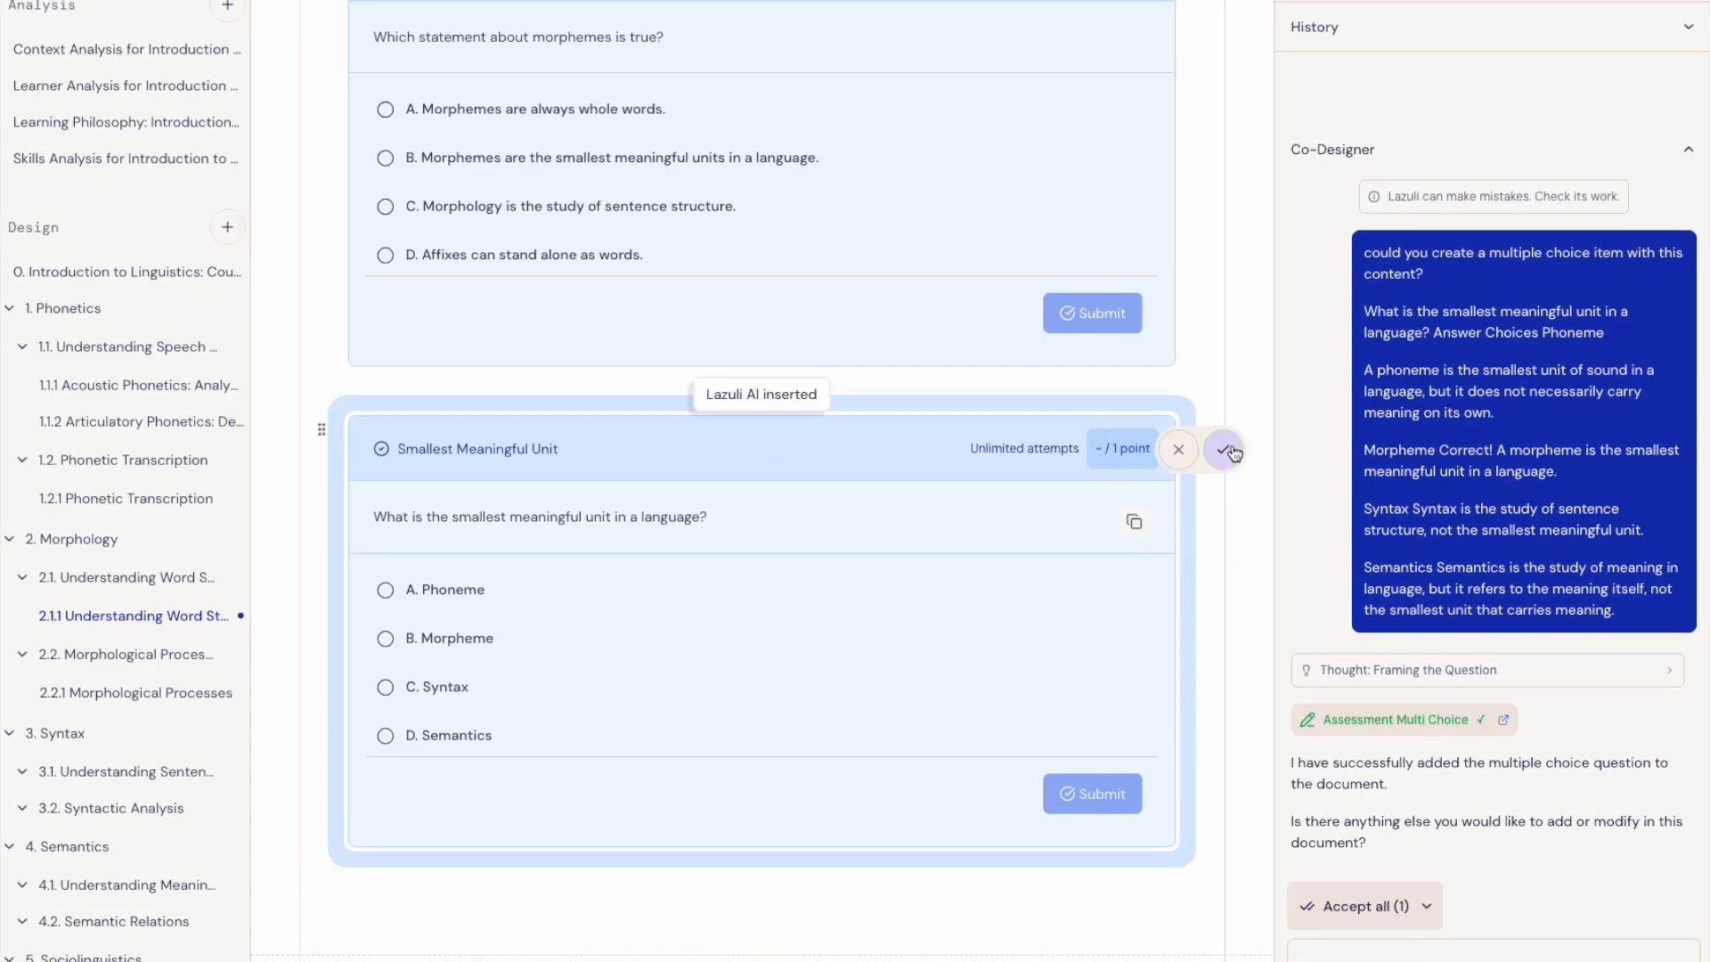
mouse_move(1223, 456)
click(1224, 450)
mouse_move(949, 469)
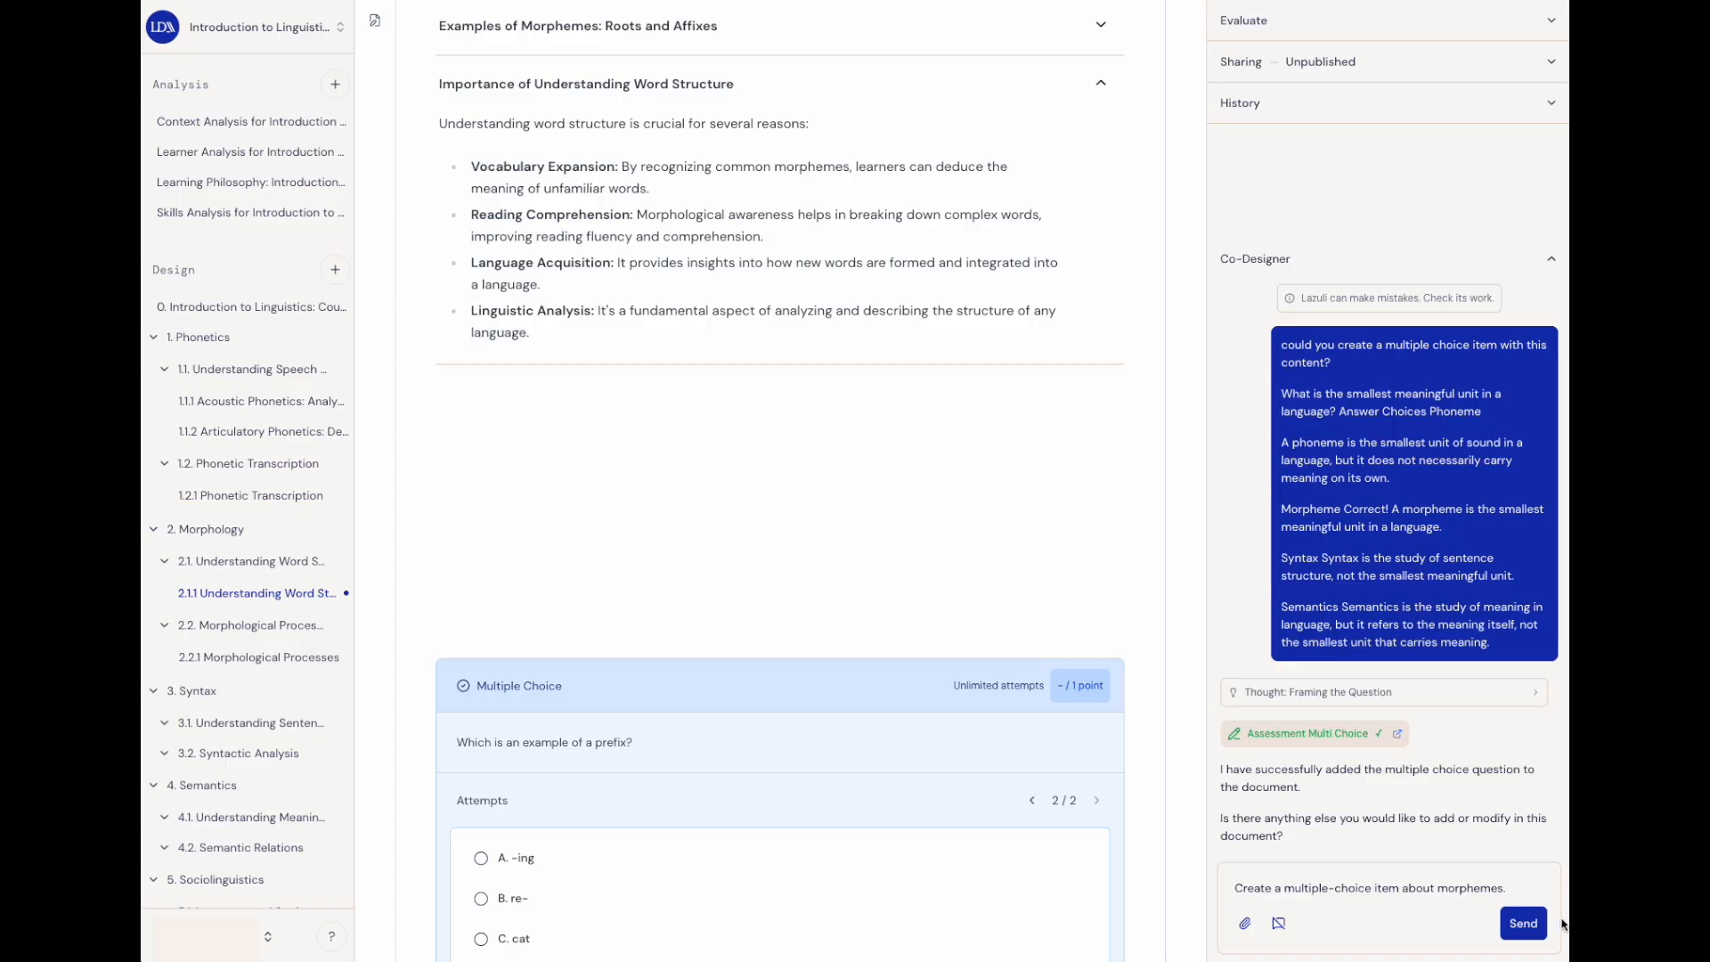
Ask the Co-Designer to "Create a multiple-choice item about morphemes." and accept the AI-inserted item into the lesson.
click(1524, 923)
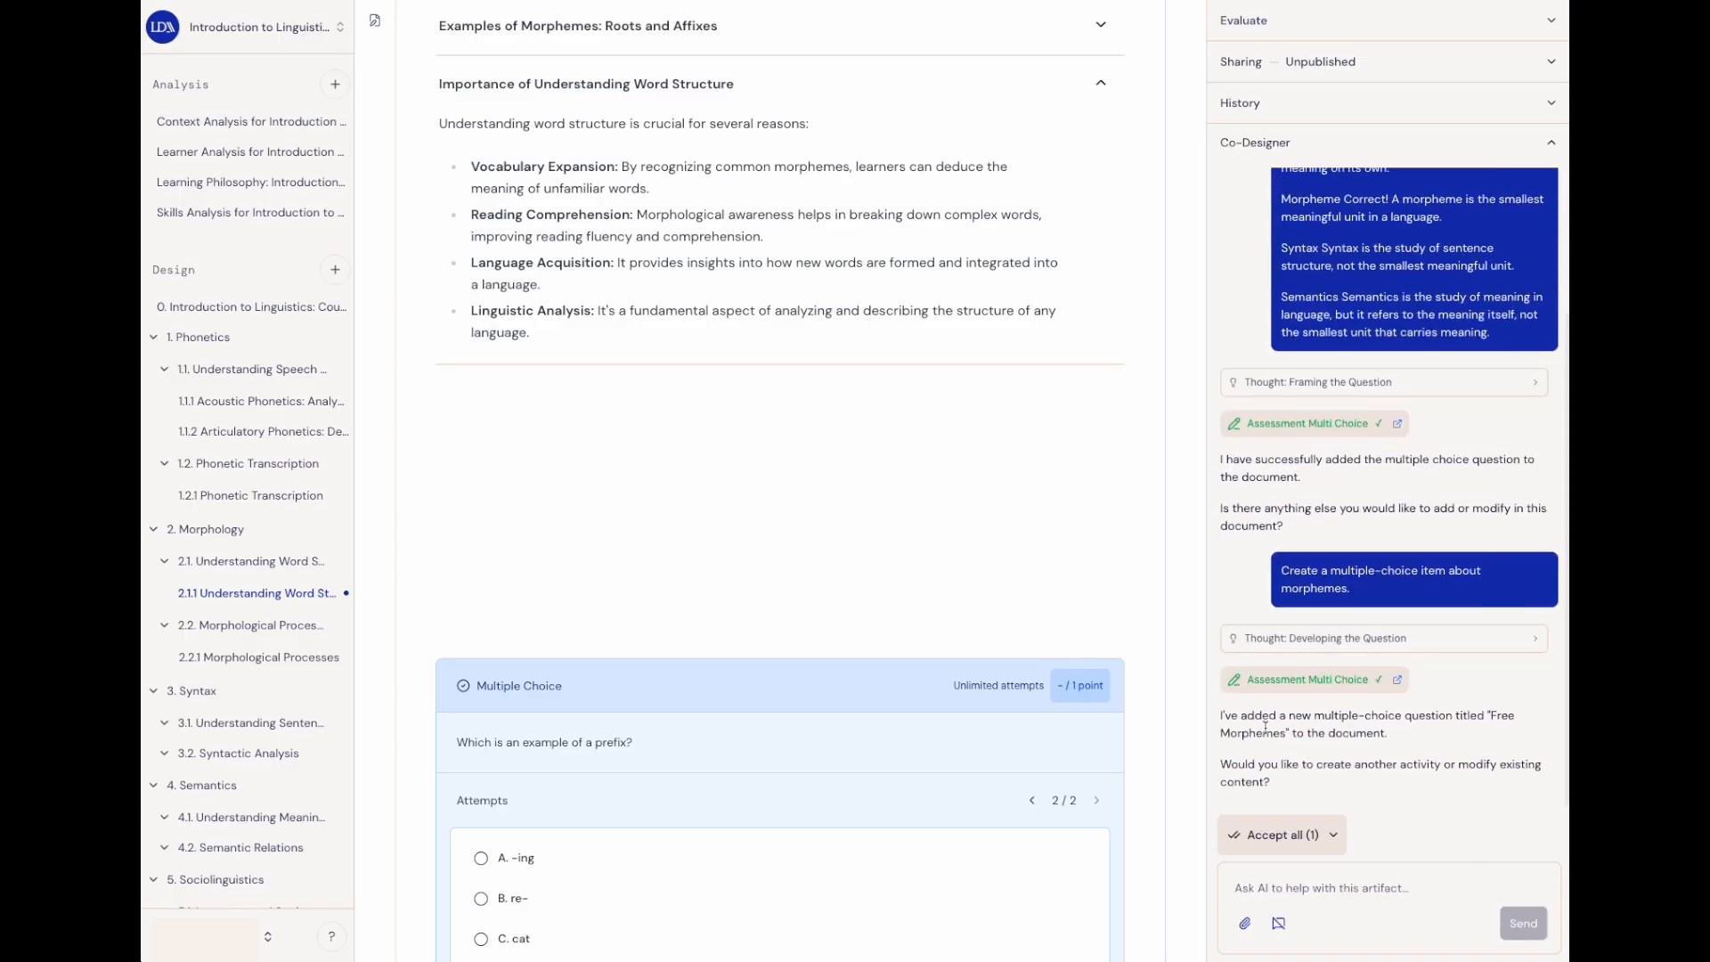
scroll(1001, 853, down, 10)
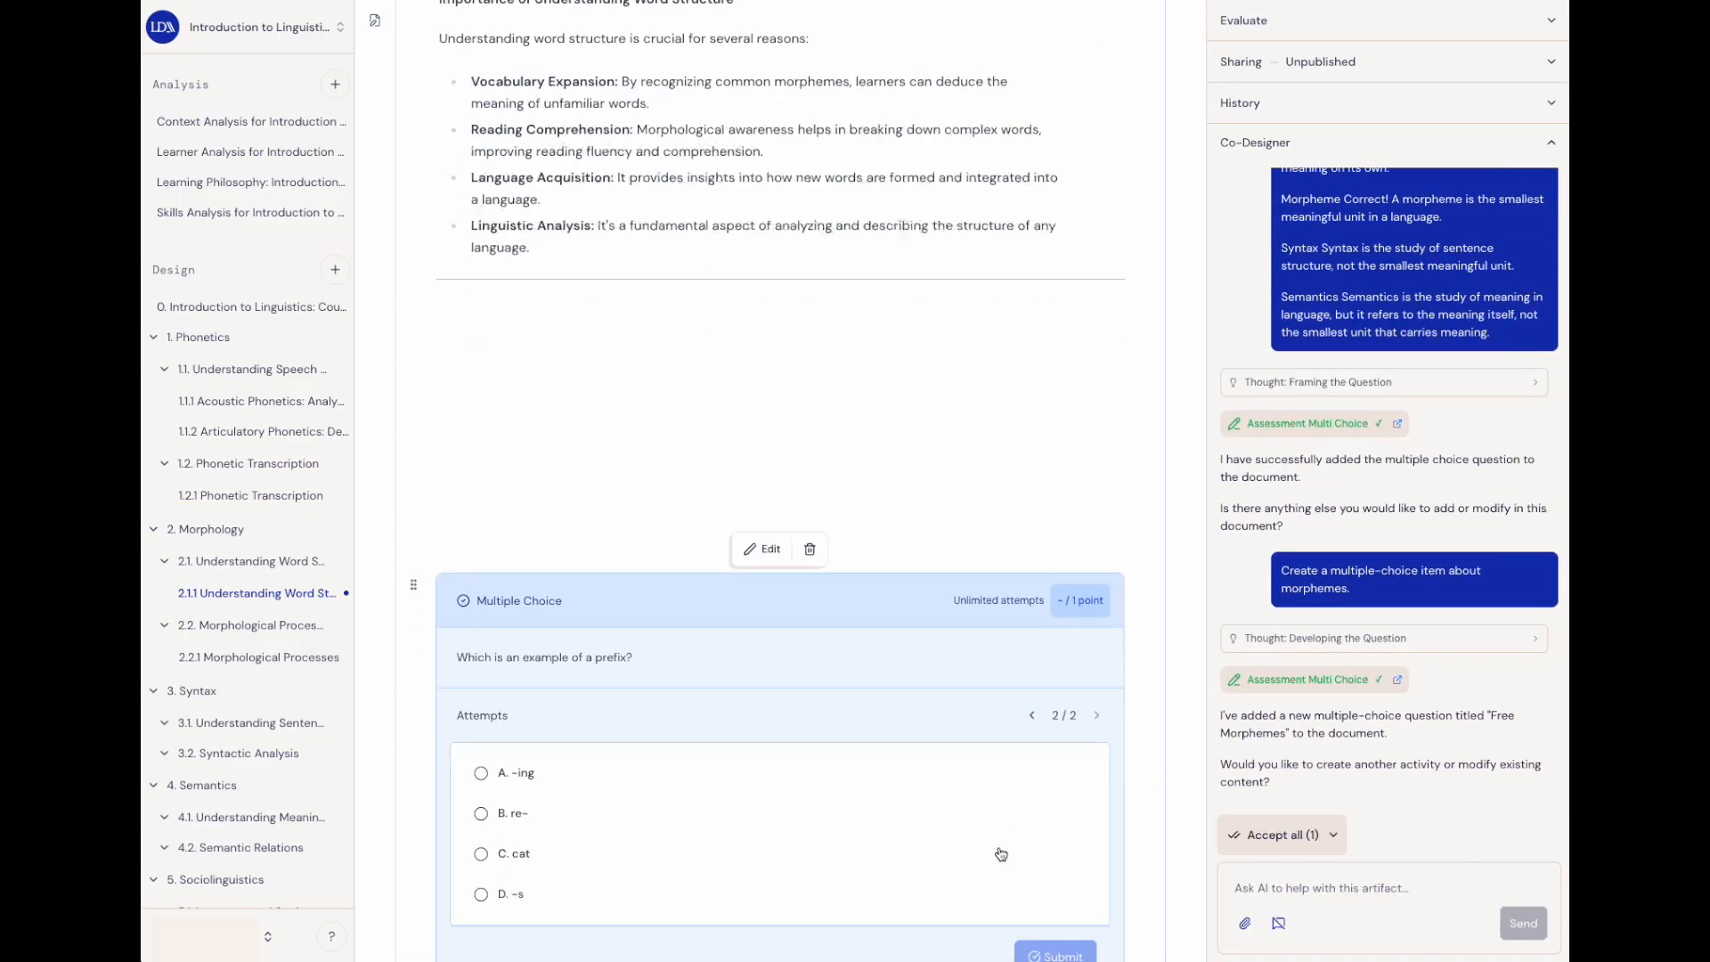
scroll(1001, 853, down, 5)
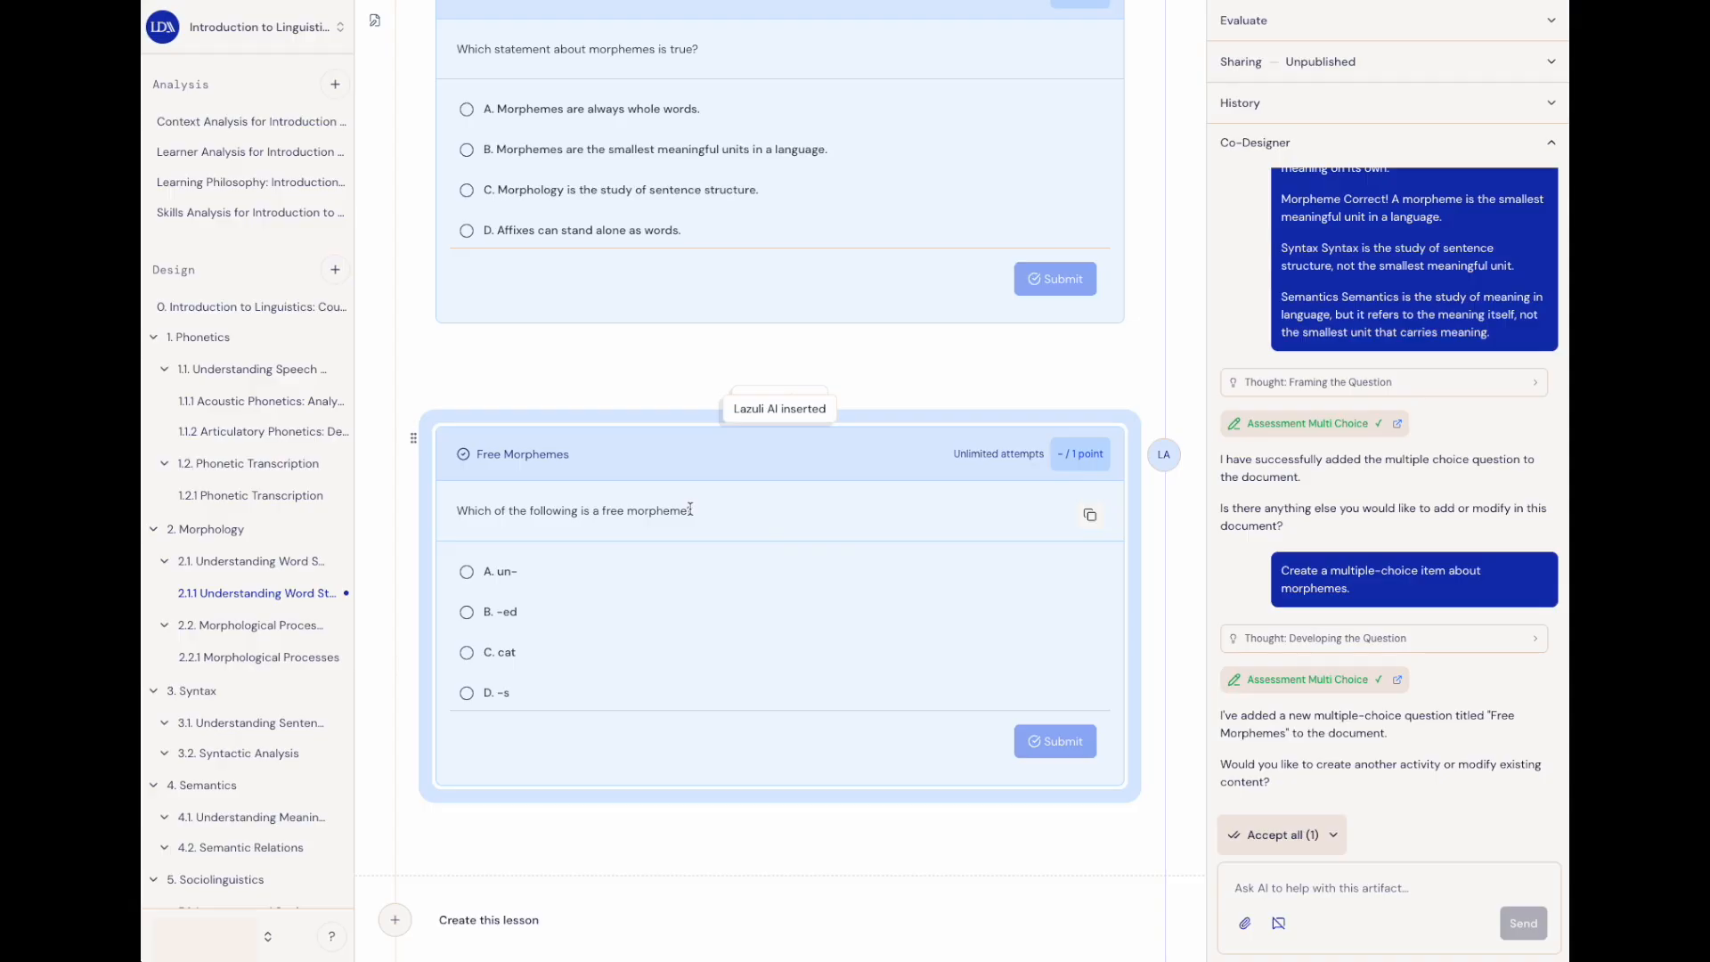
mouse_move(1170, 465)
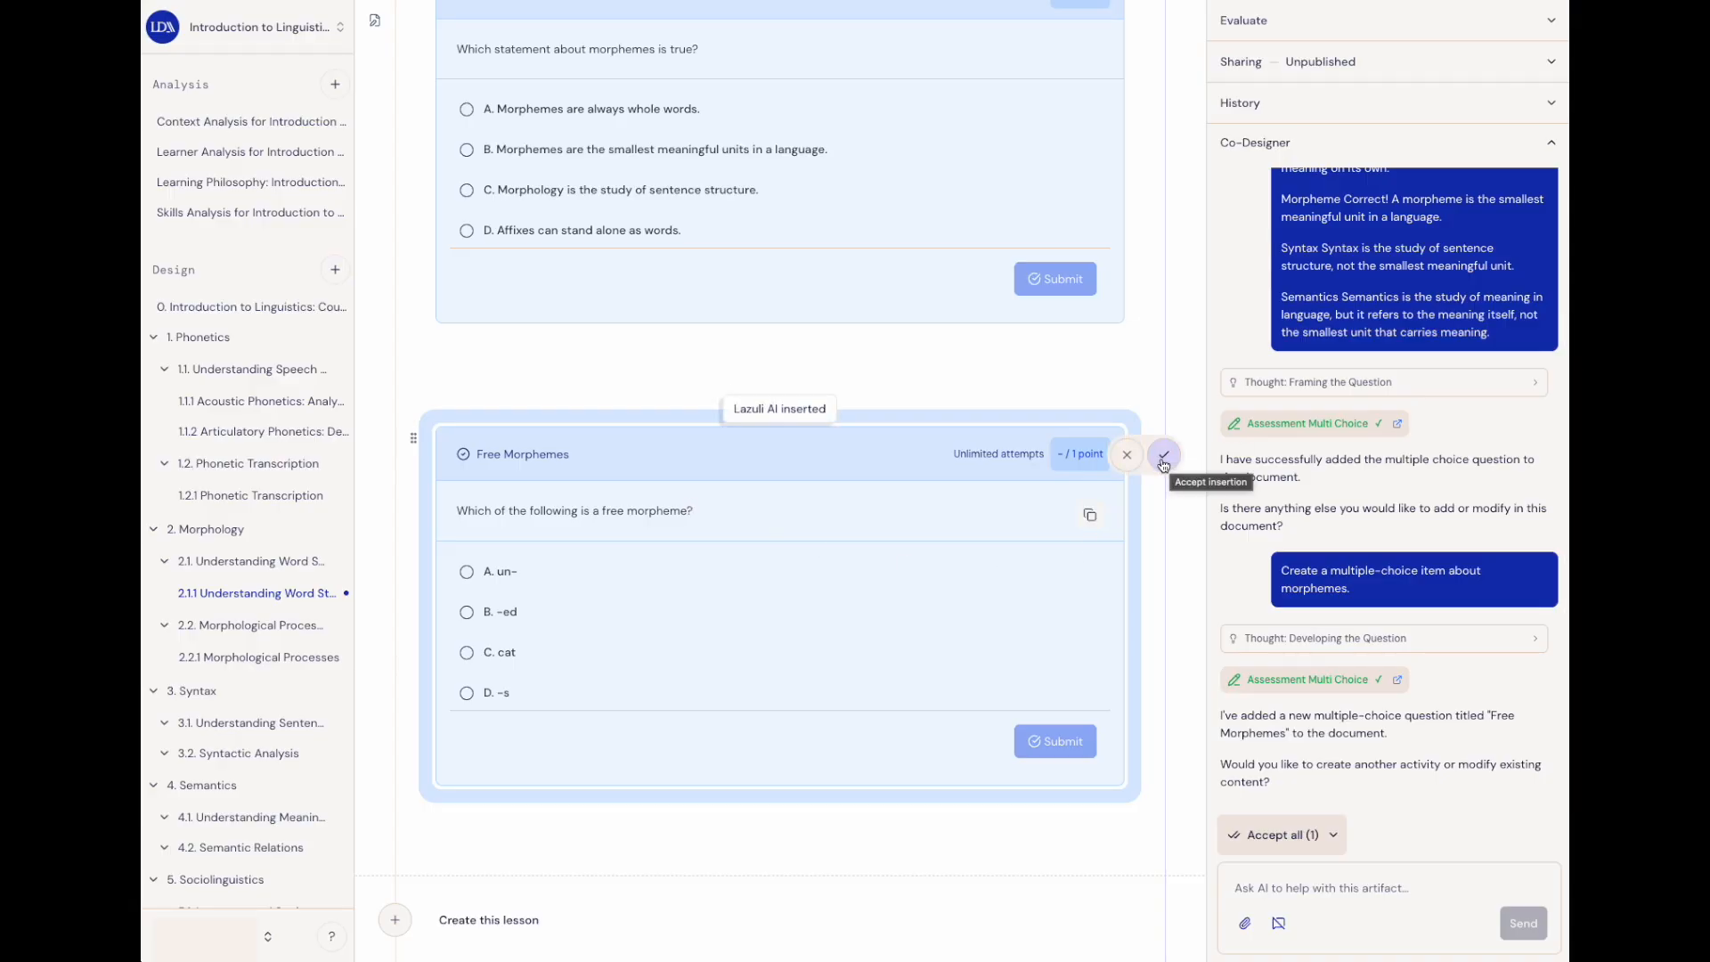
click(1163, 455)
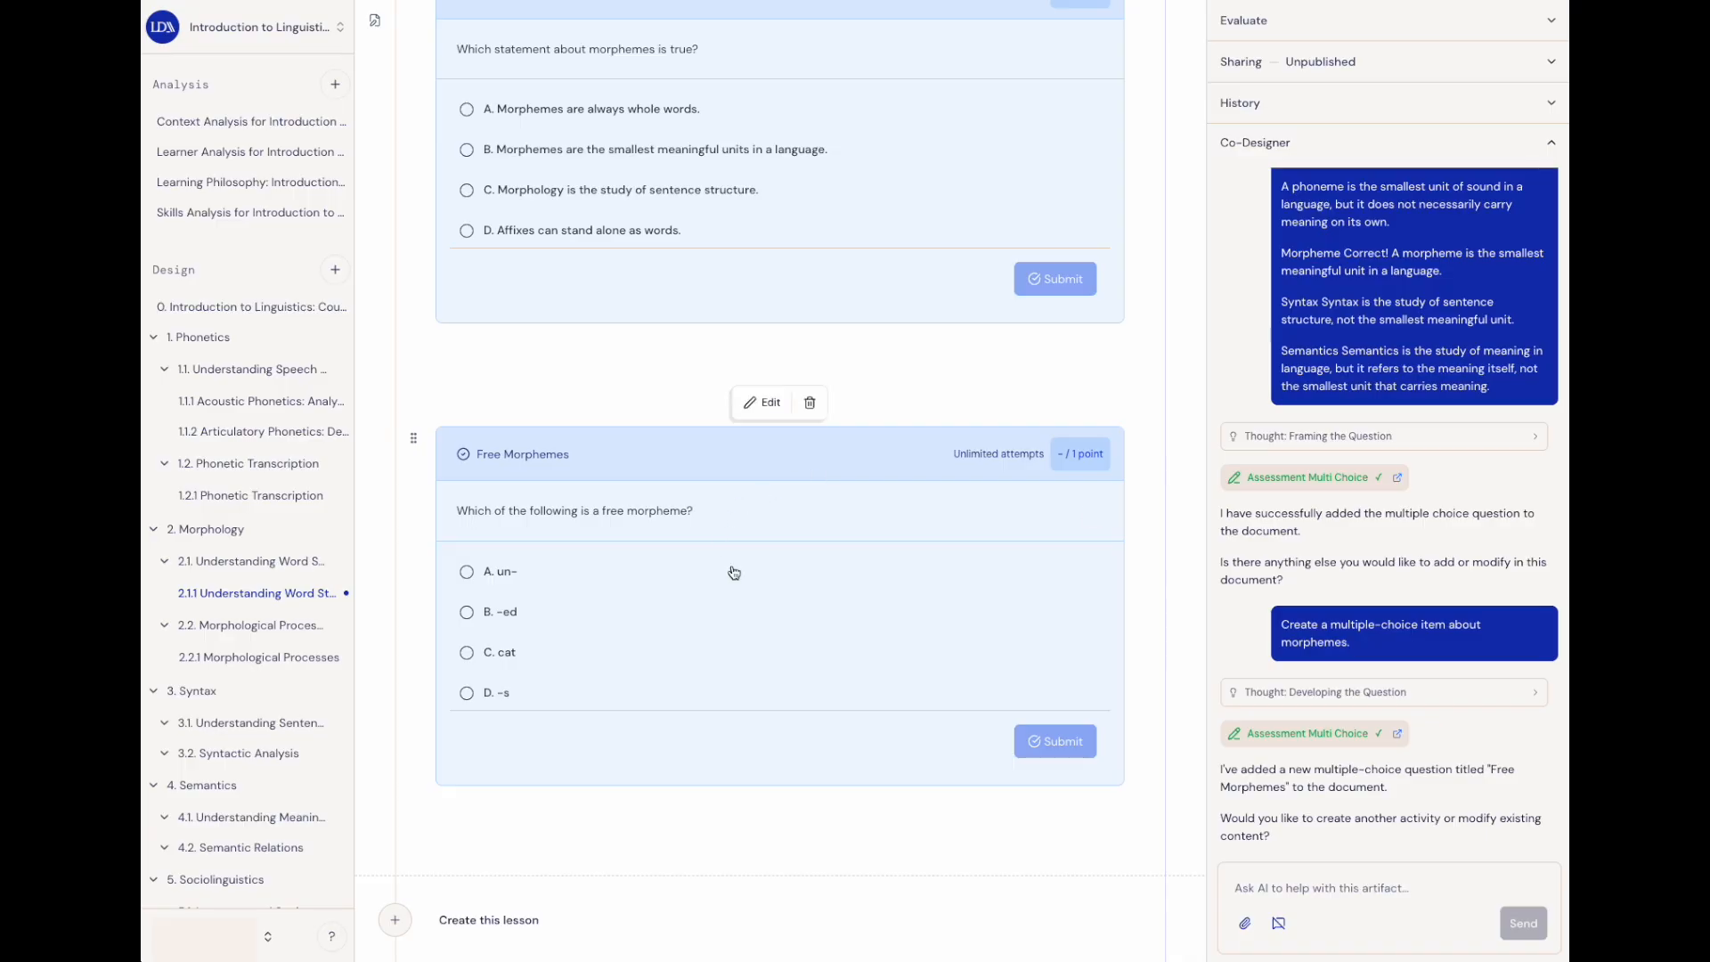
Open the Free Morphemes item for editing, review its answers and feedback, and enable randomized answer order.
click(755, 405)
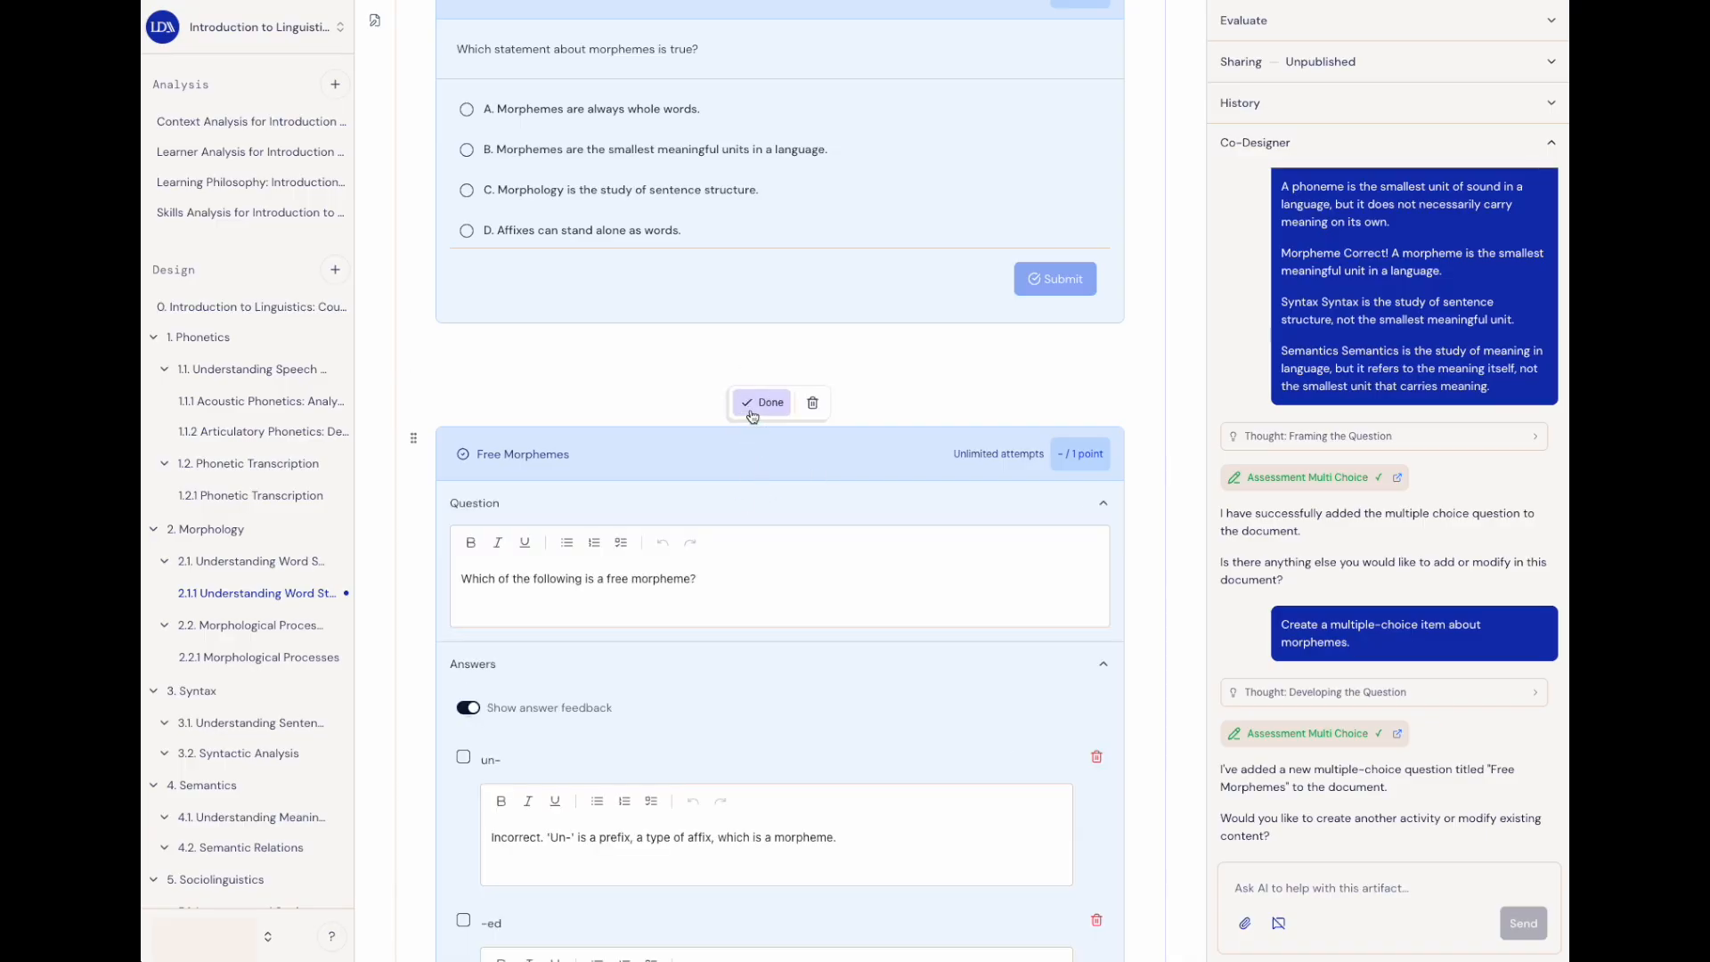
scroll(656, 595, down, 4)
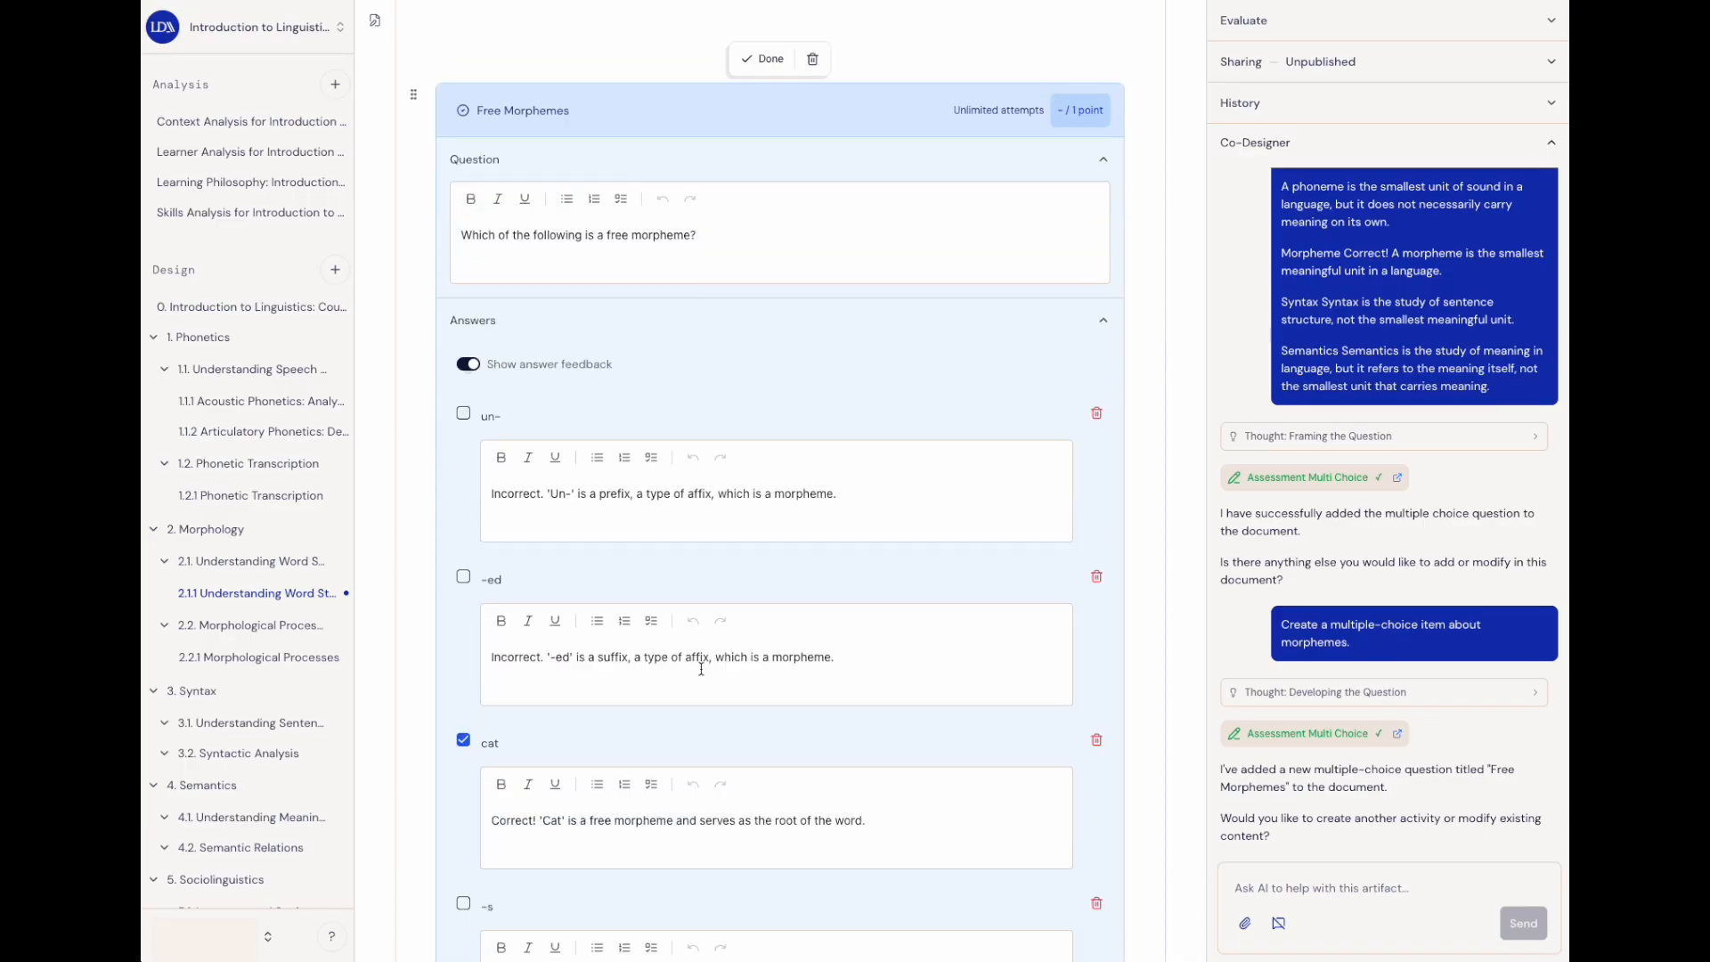
scroll(700, 667, down, 5)
click(466, 762)
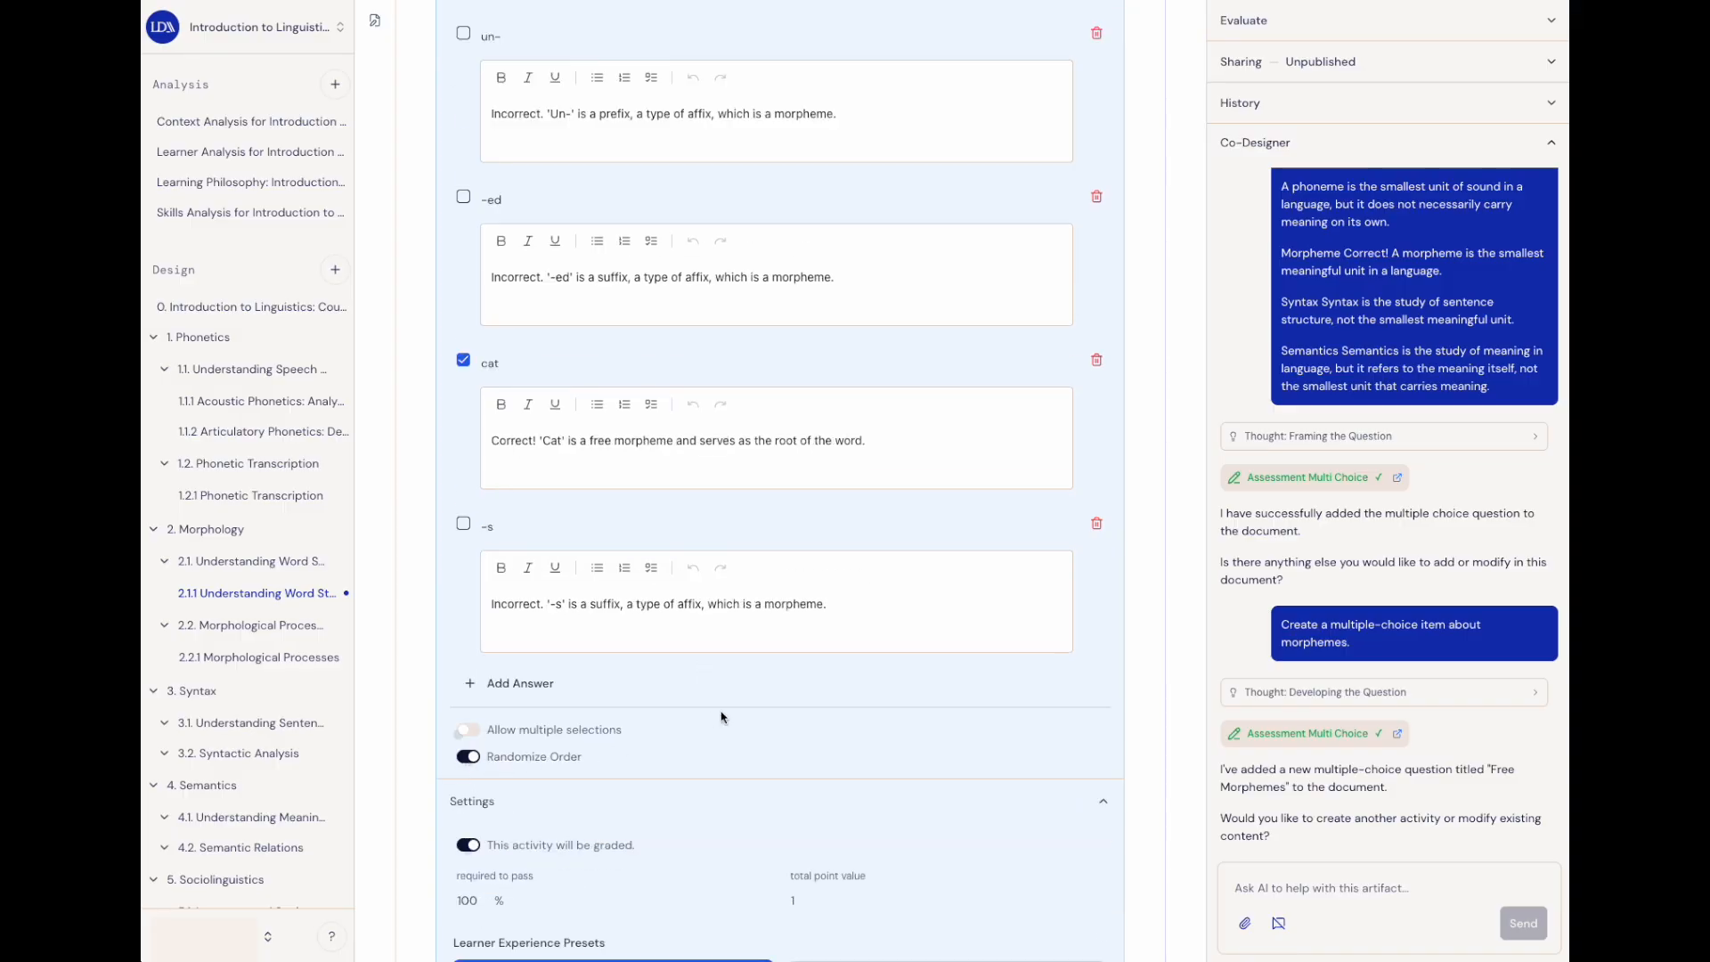
scroll(767, 719, up, 2)
scroll(767, 719, down, 4)
Ask the Co-Designer to "Create a multiple-choice item related to this page." and accept the AI-inserted item.
scroll(767, 719, up, 10)
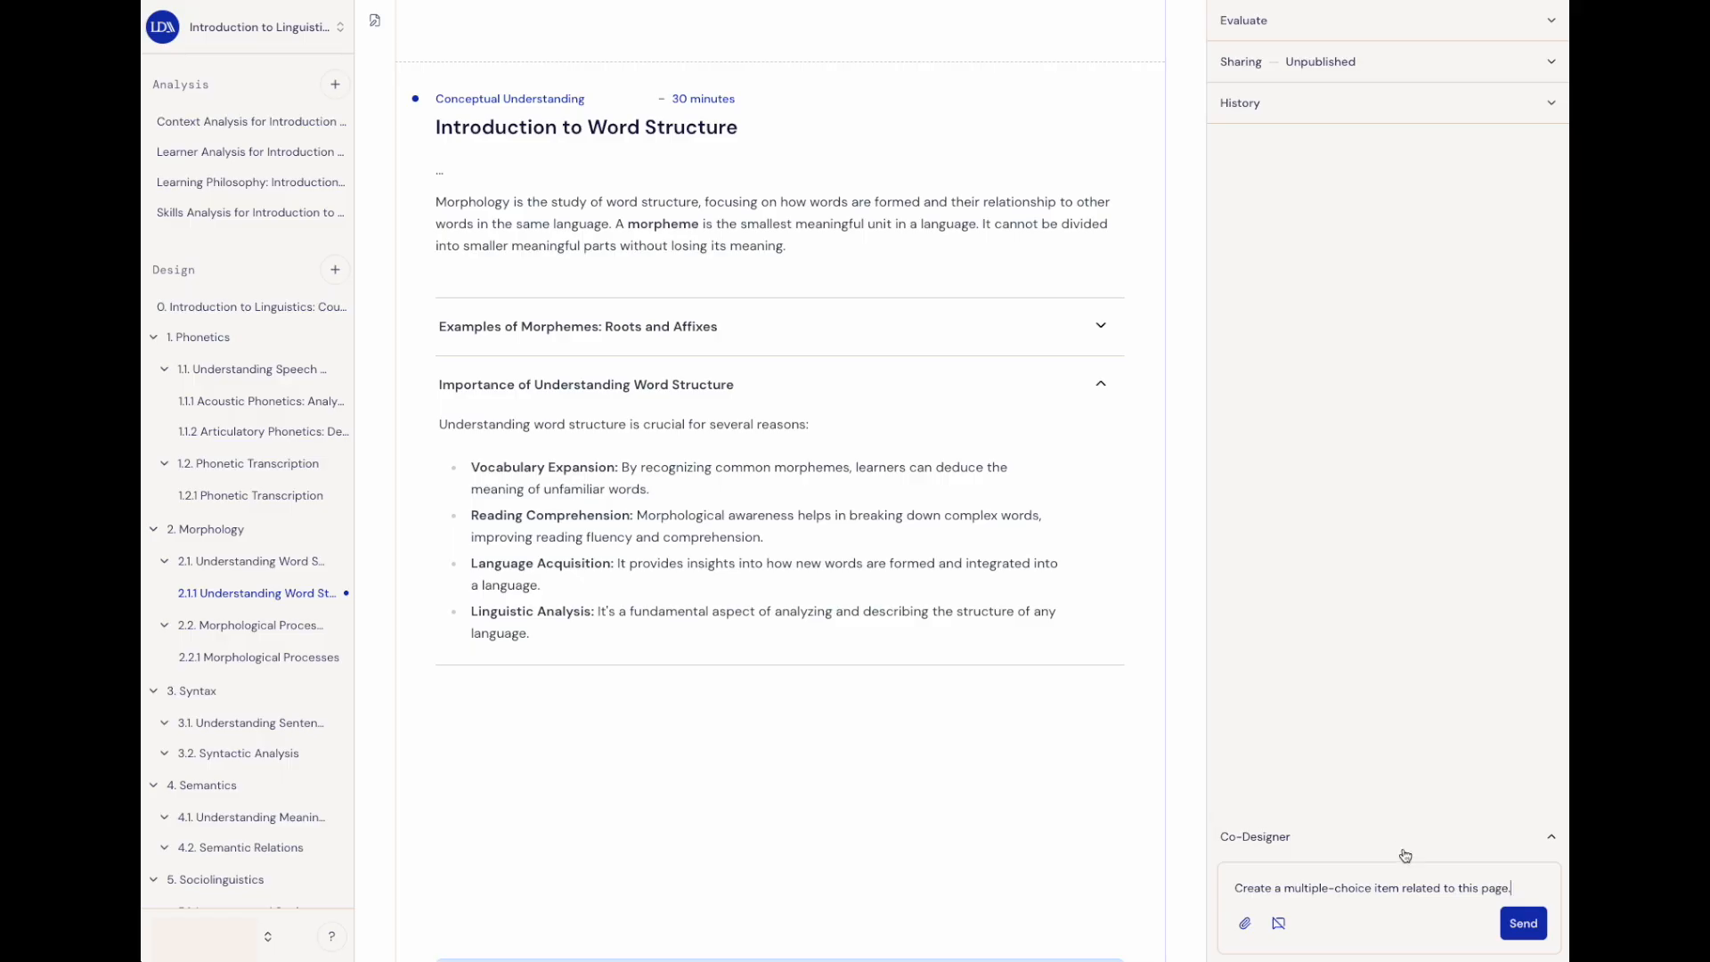
click(1521, 926)
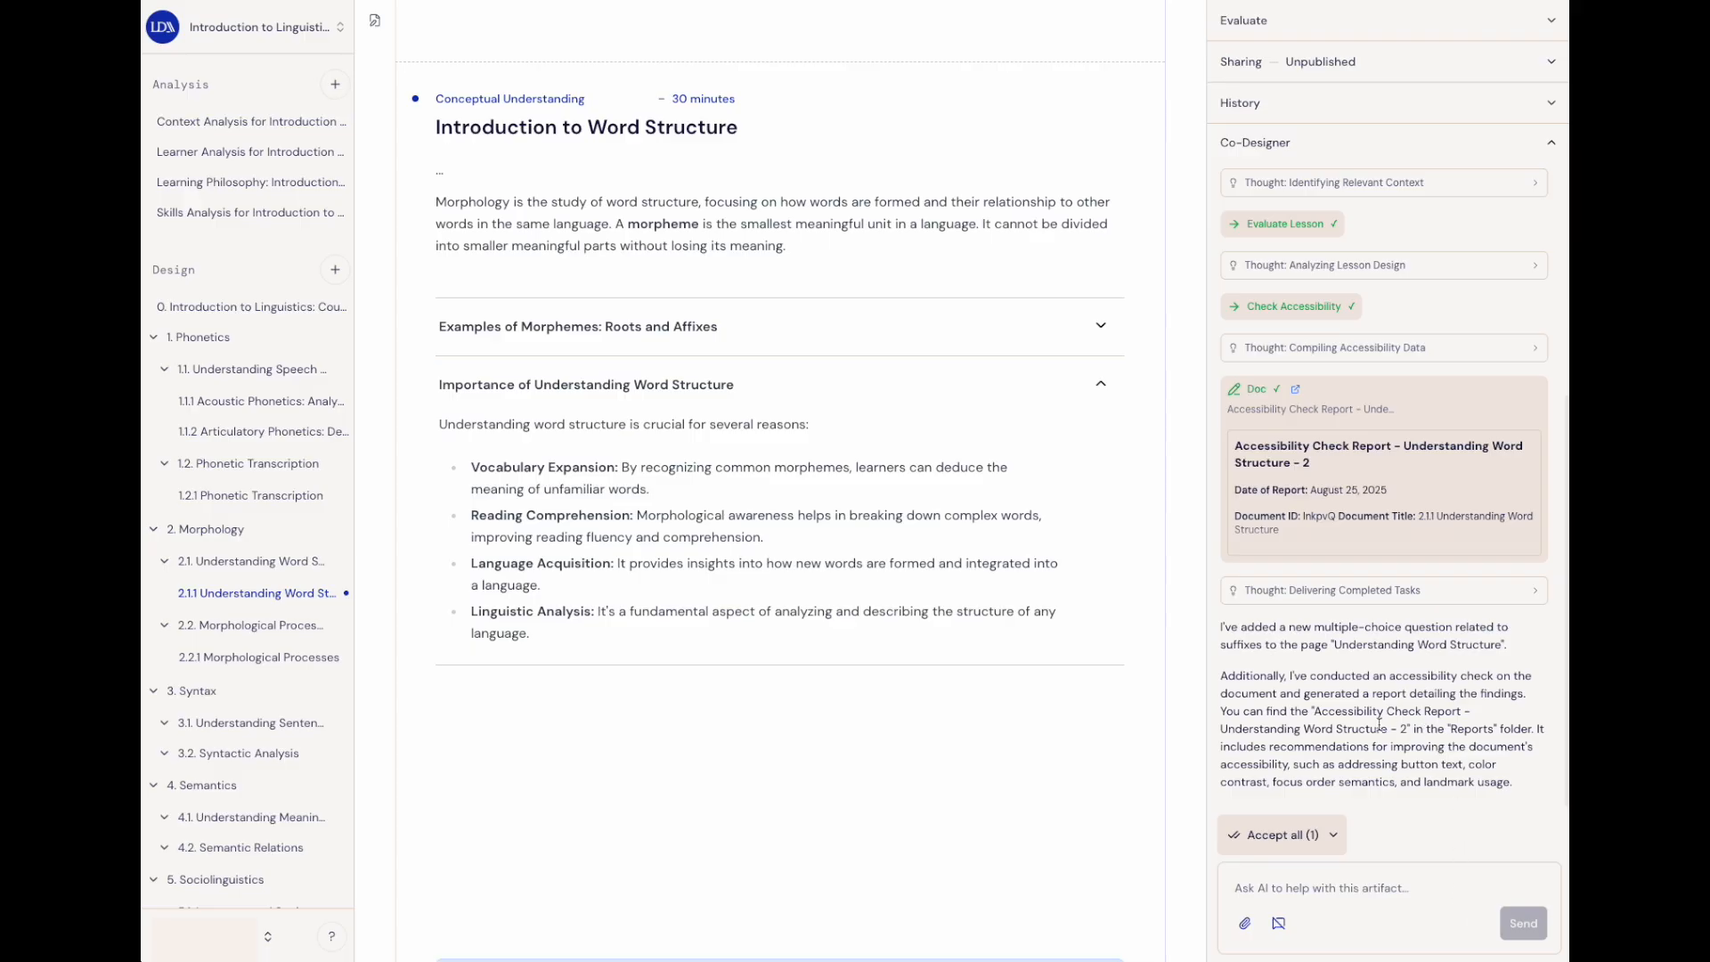
scroll(993, 804, down, 7)
scroll(993, 805, down, 9)
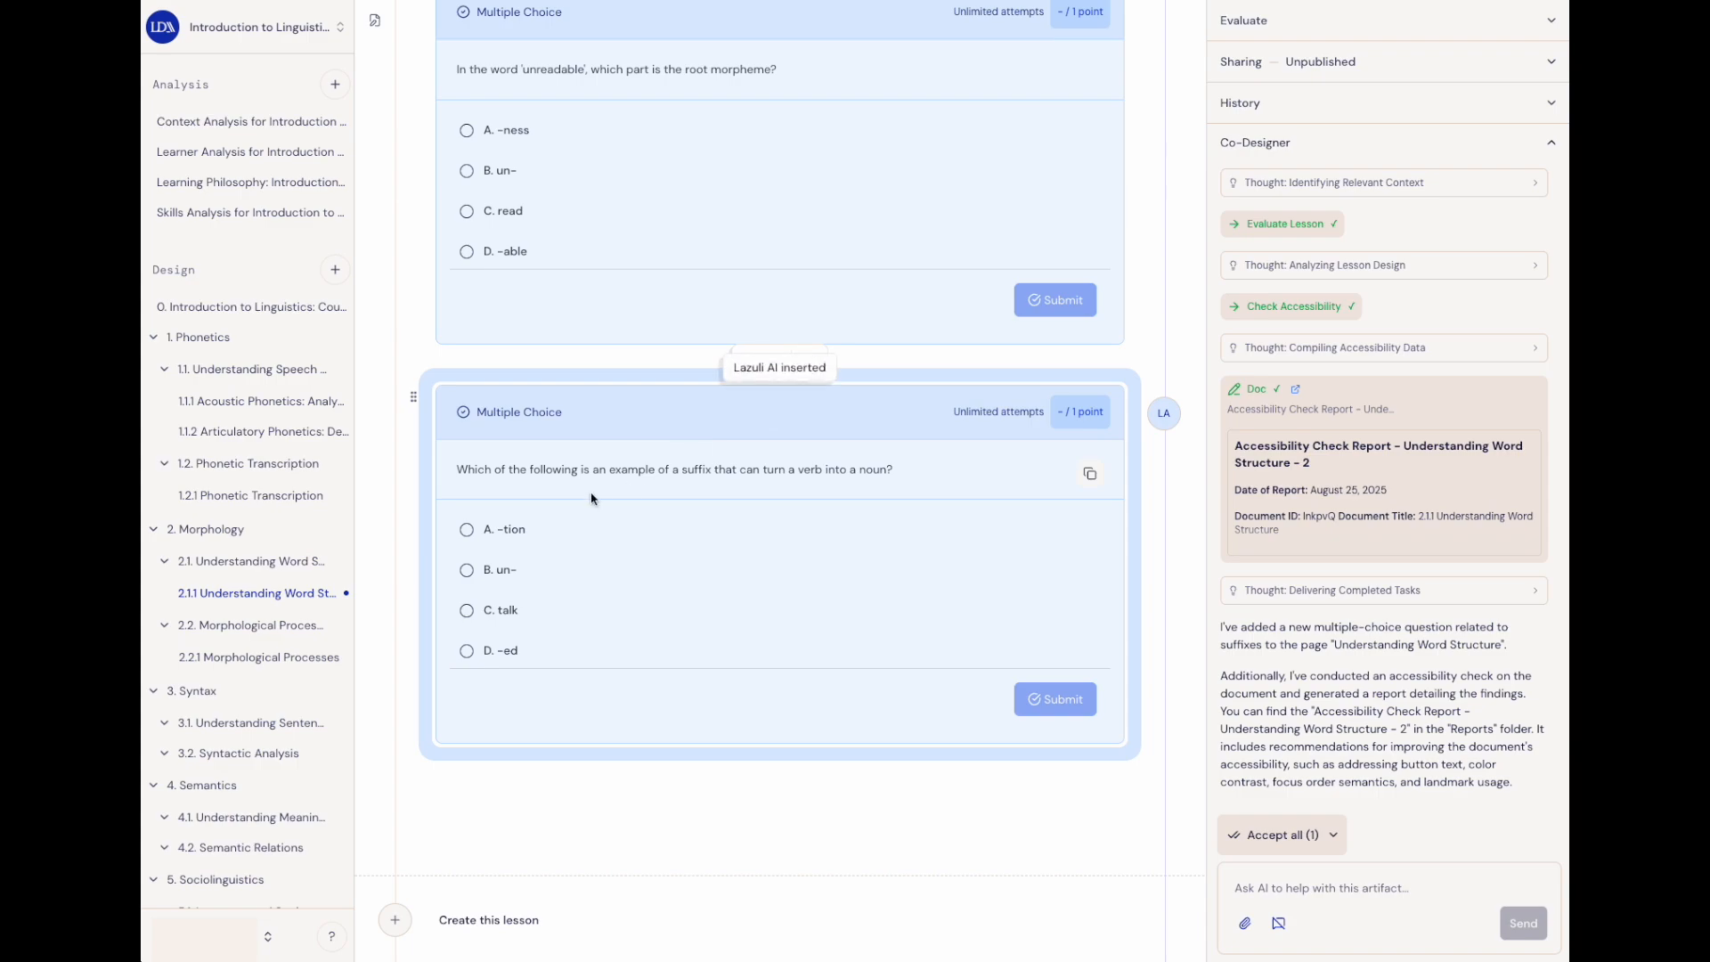
mouse_move(1145, 406)
click(1168, 424)
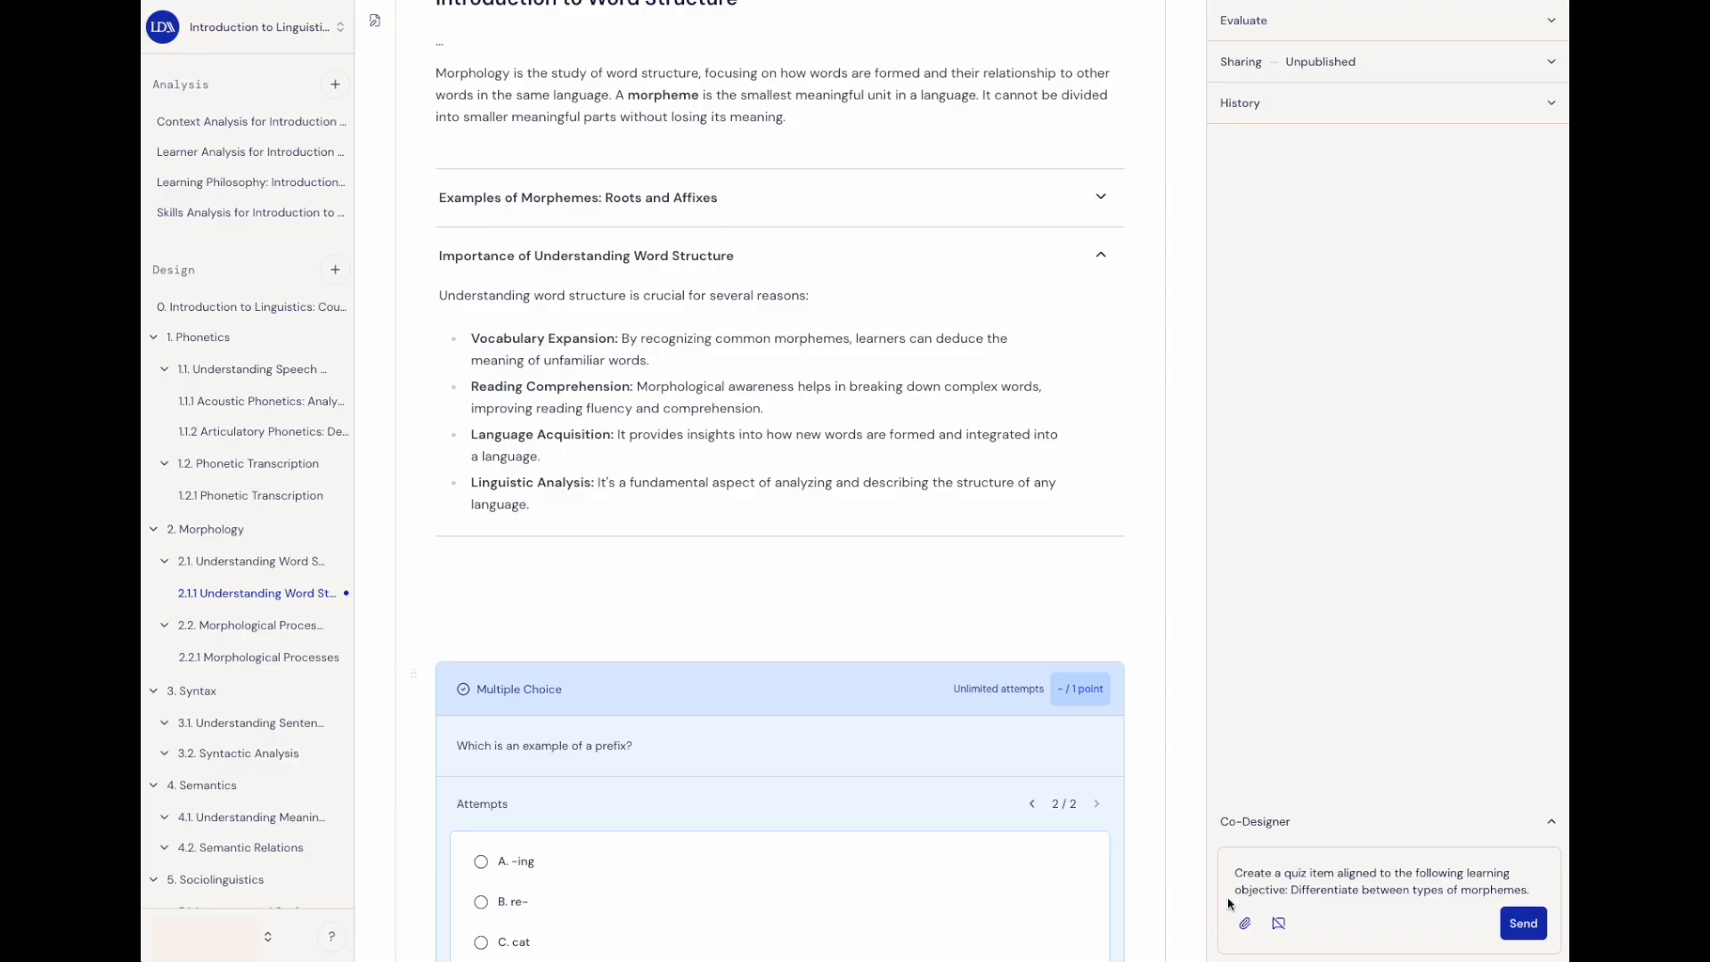
Ask the Co-Designer for a quiz item aligned to the learning objective "Differentiate between types of morphemes." and accept the inserted item.
drag(1292, 888, 1546, 890)
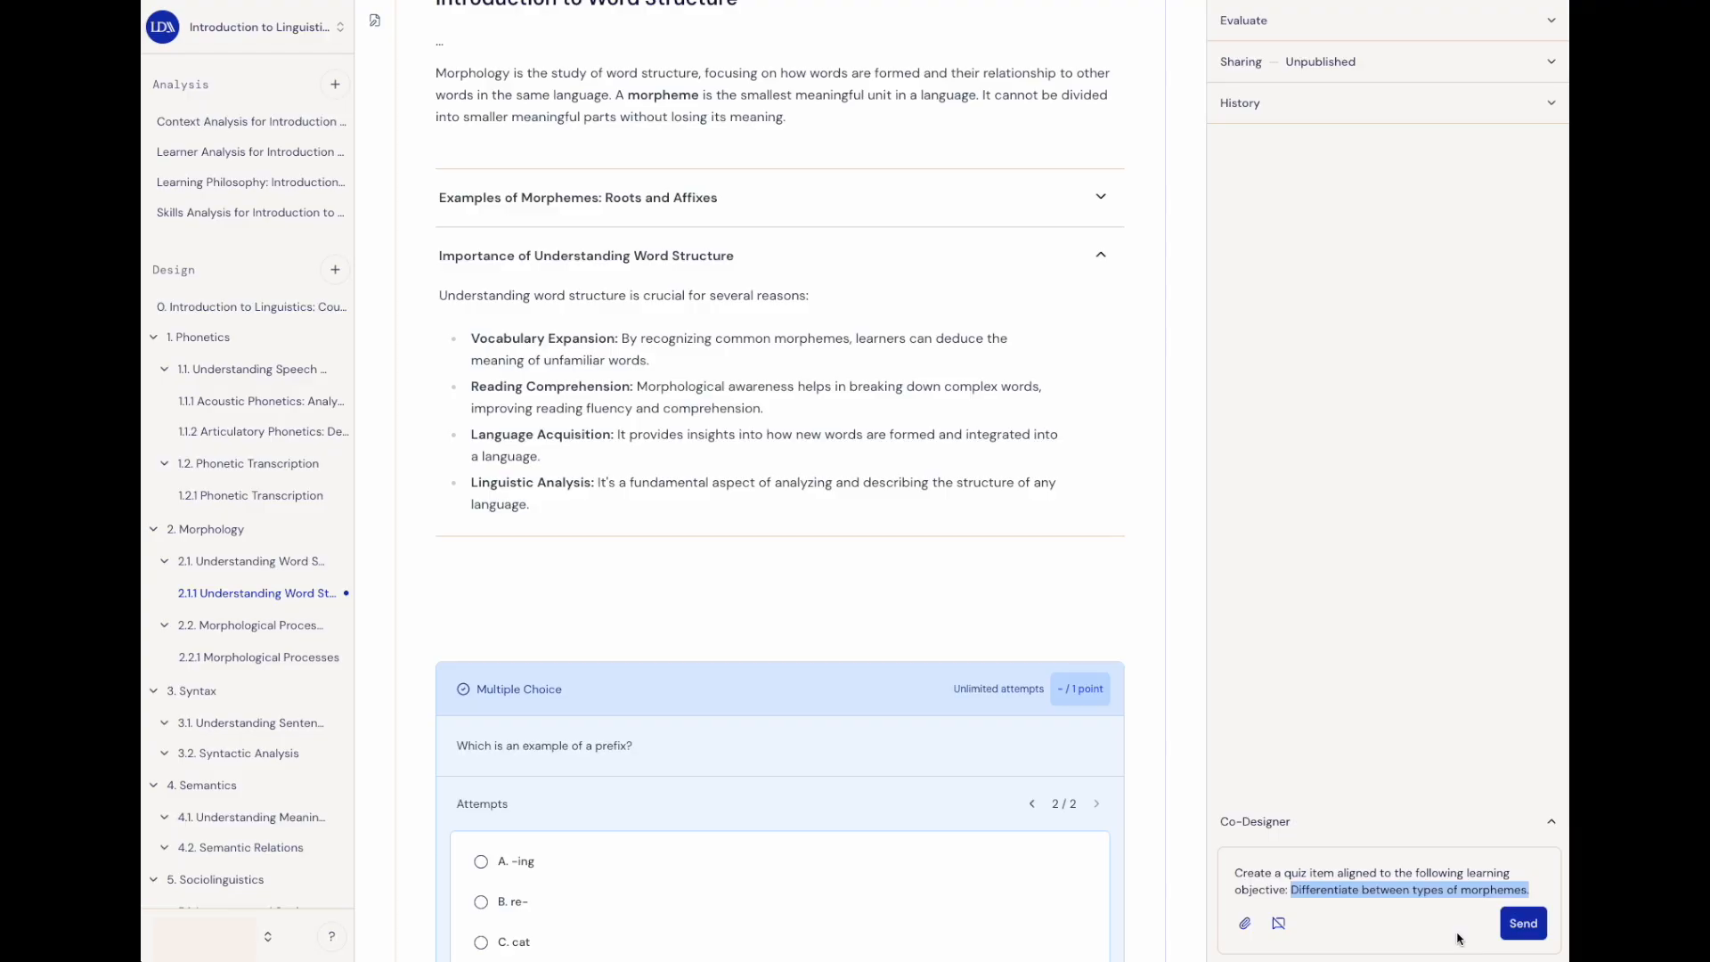
key(Return)
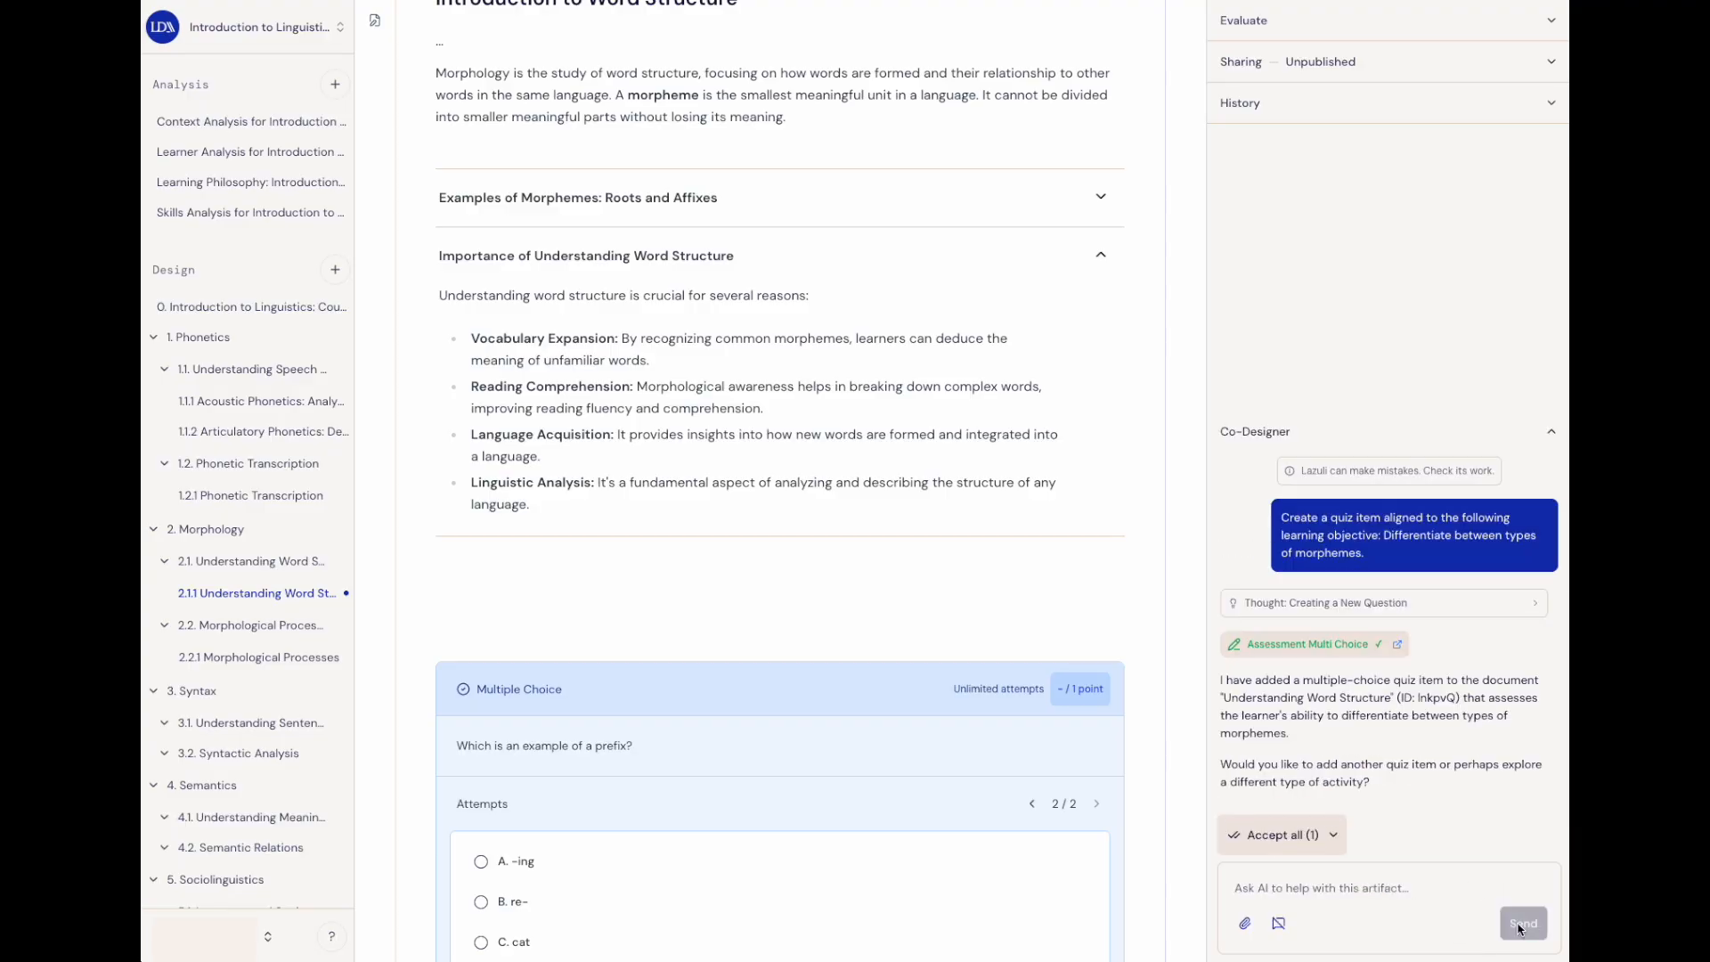
scroll(1144, 697, down, 10)
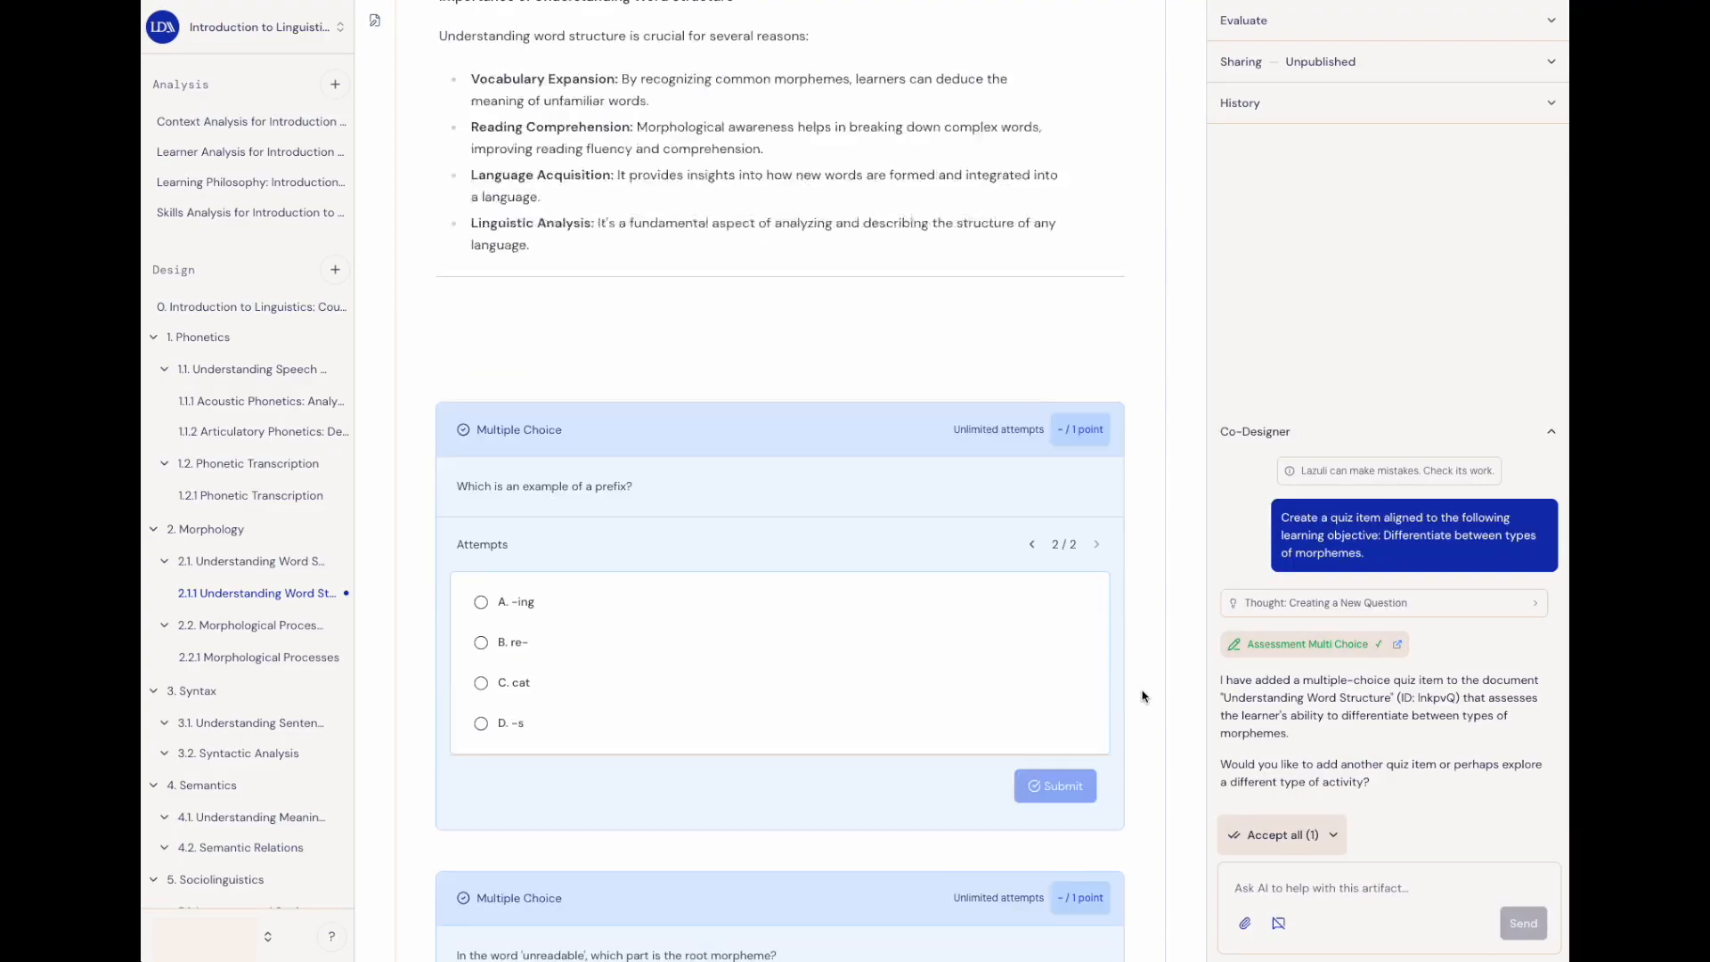
scroll(1144, 697, down, 3)
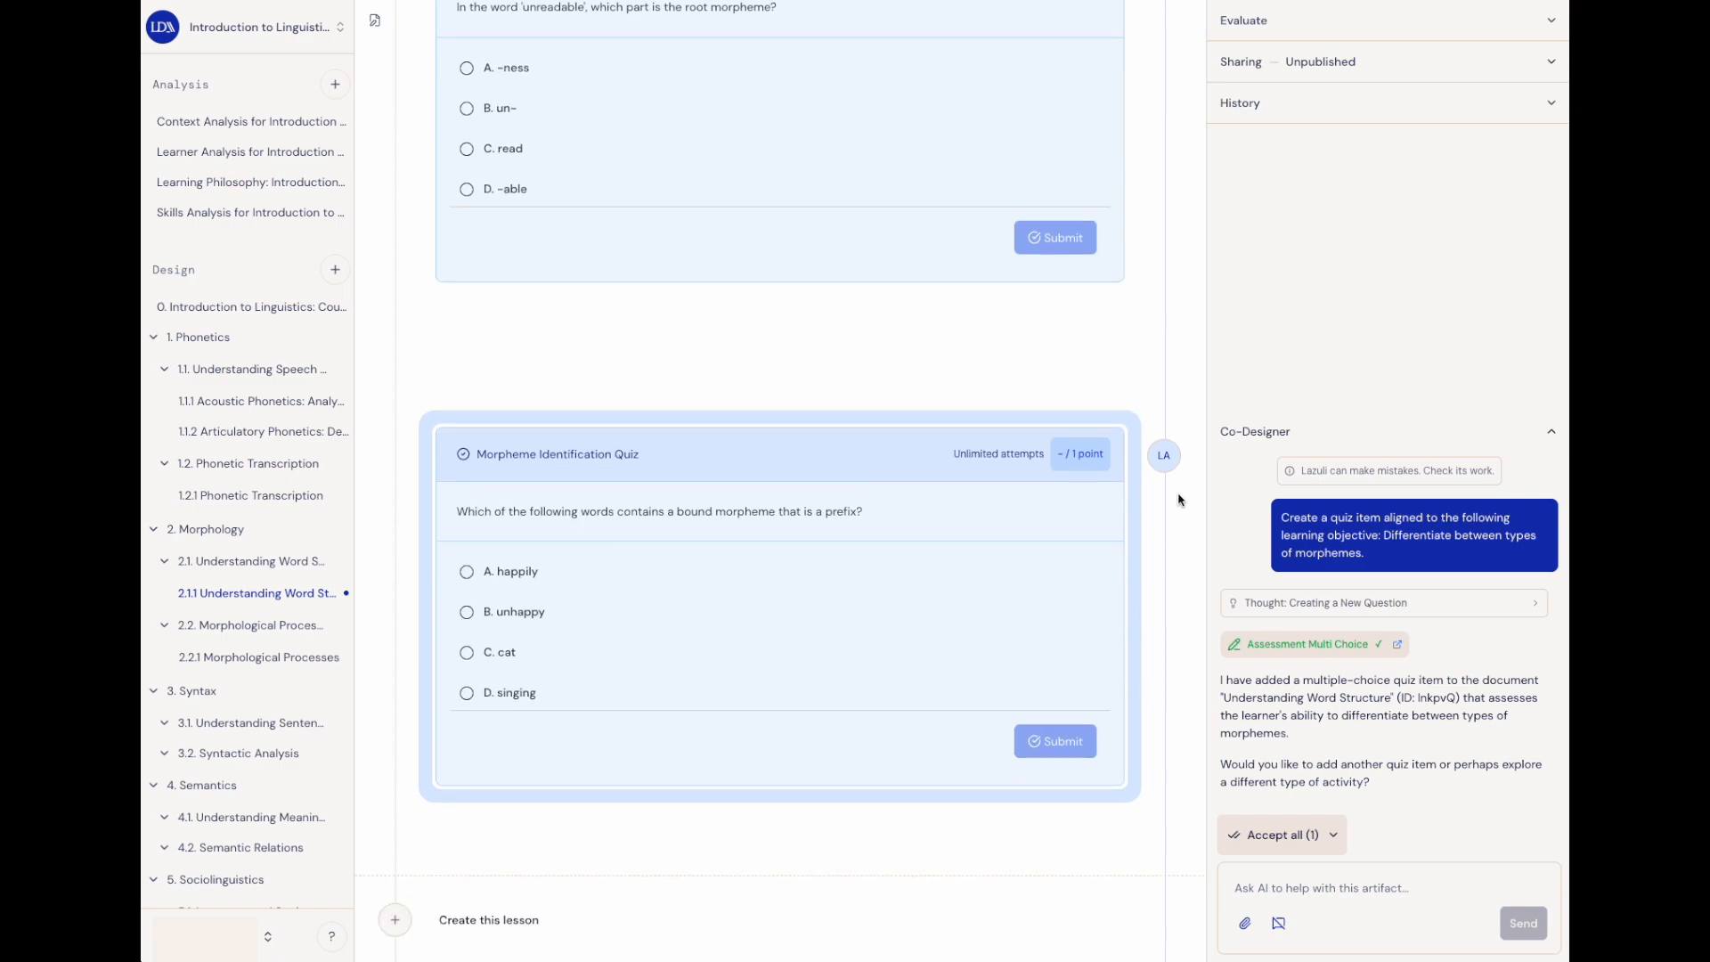
mouse_move(1180, 467)
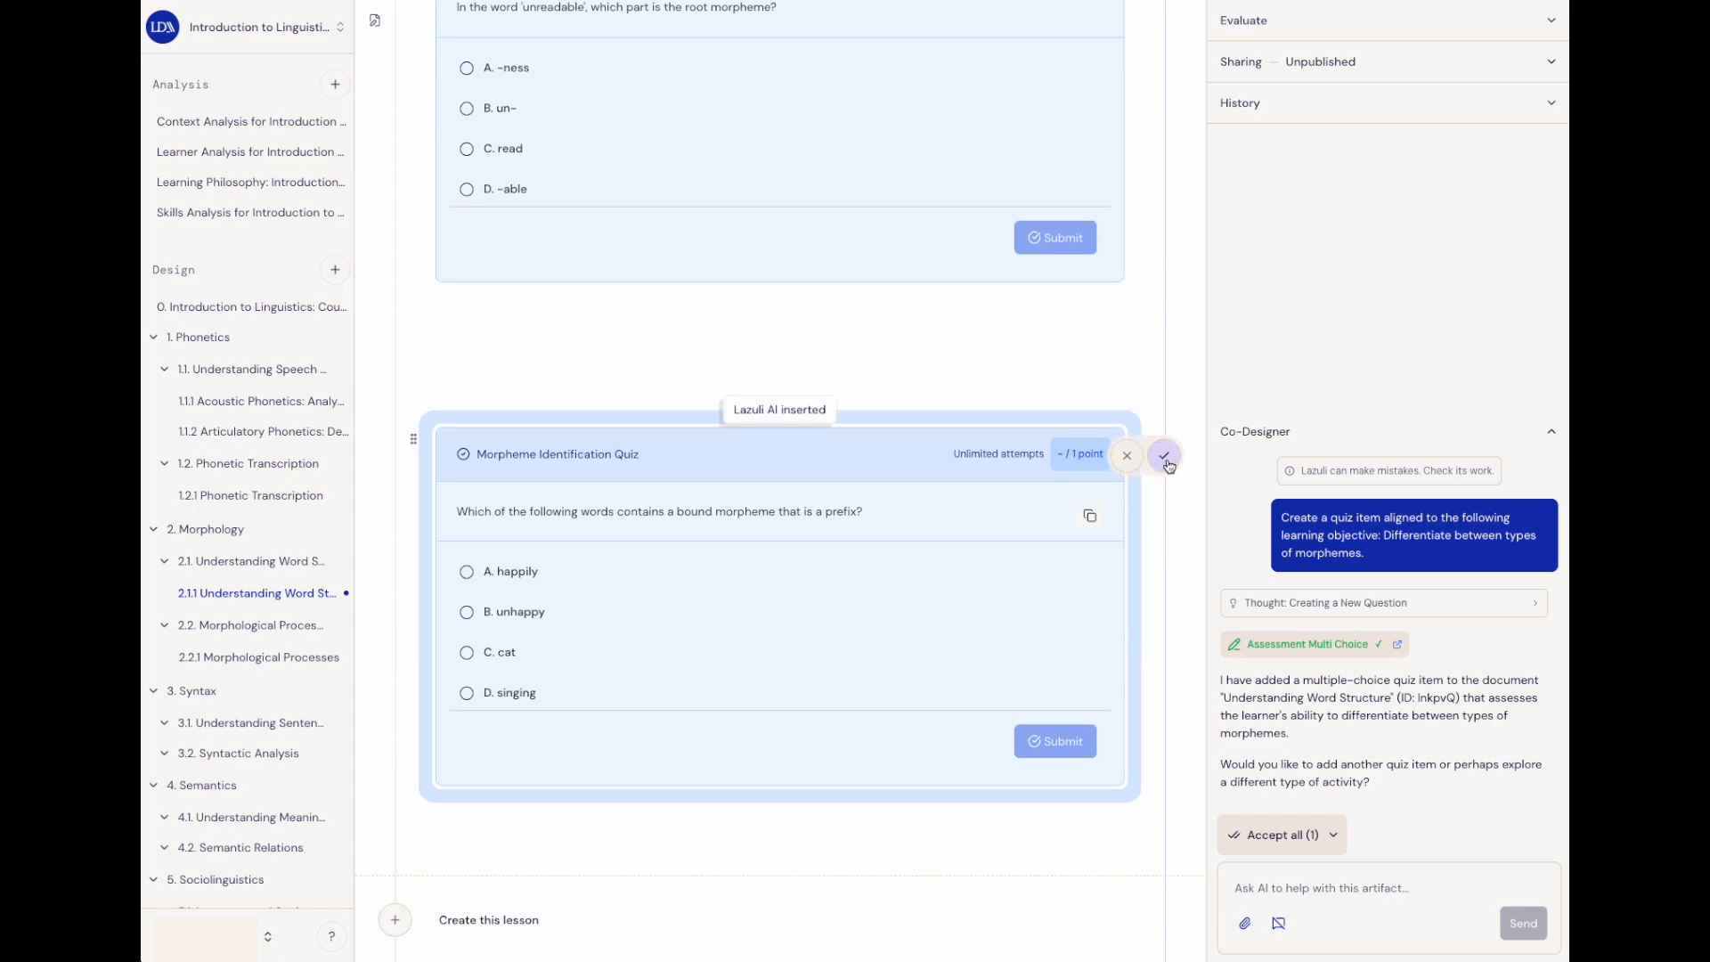
click(1164, 455)
mouse_move(764, 412)
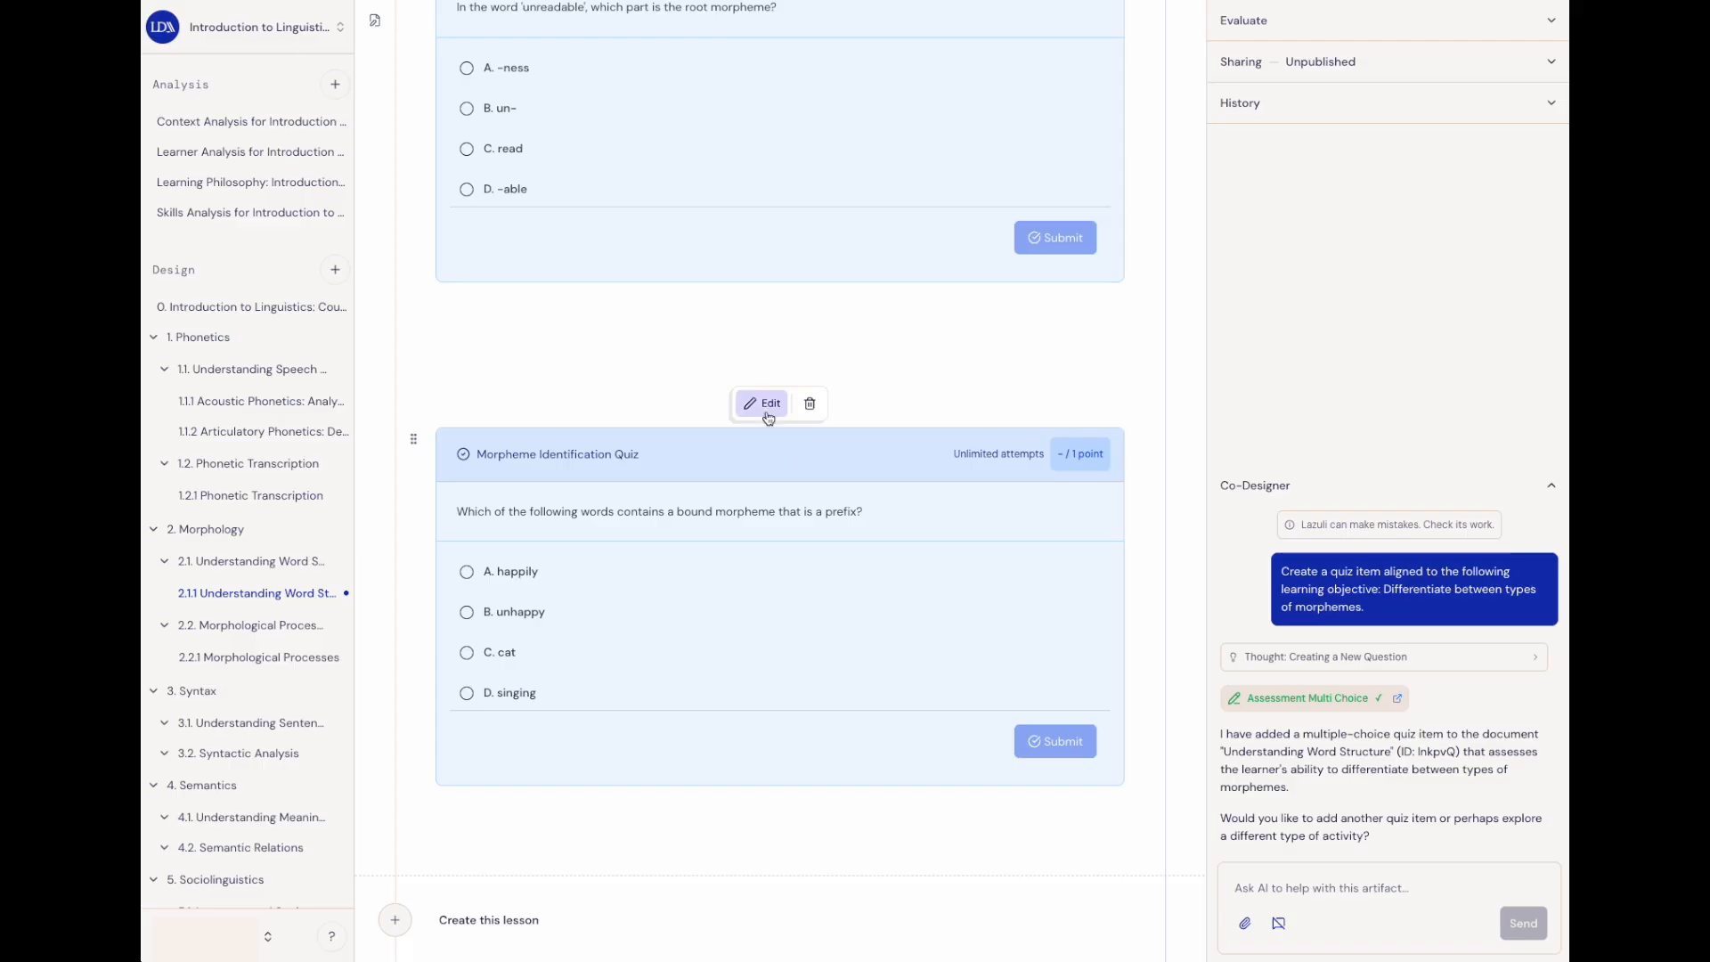